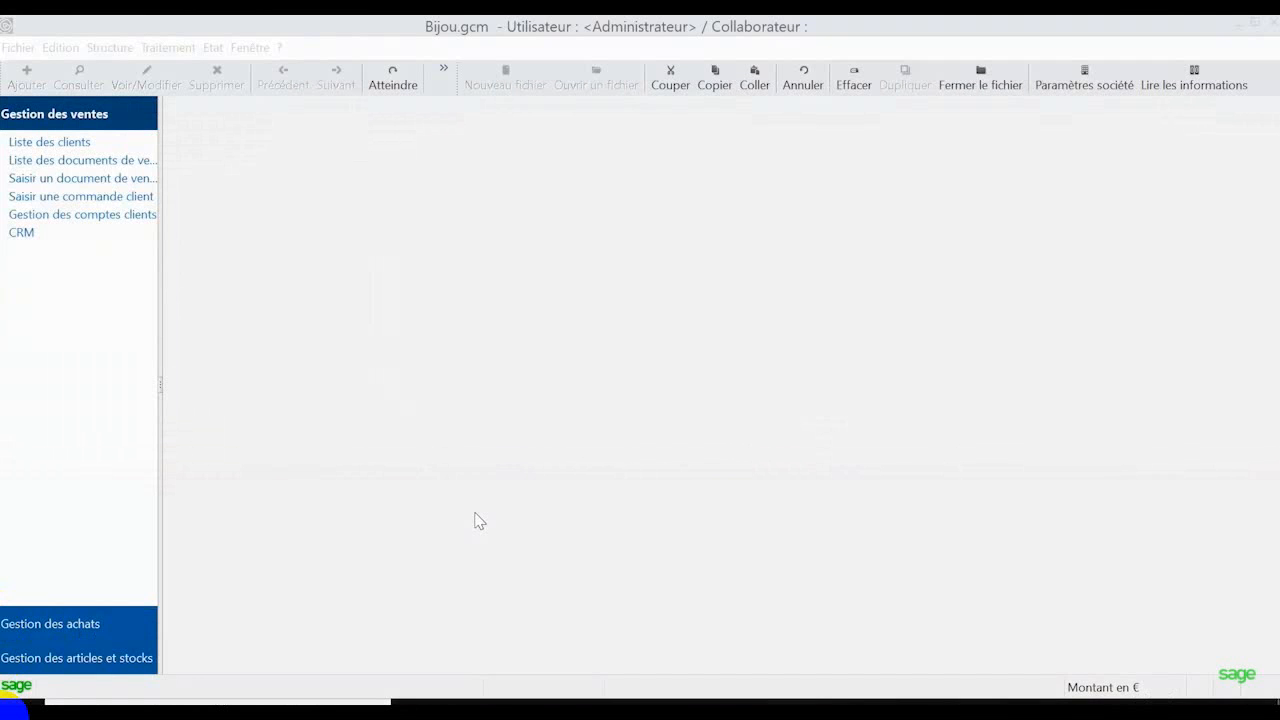
Open the configurable import/export format Inventaire, review its description fields and file particularities, and close it.
left_click(20, 48)
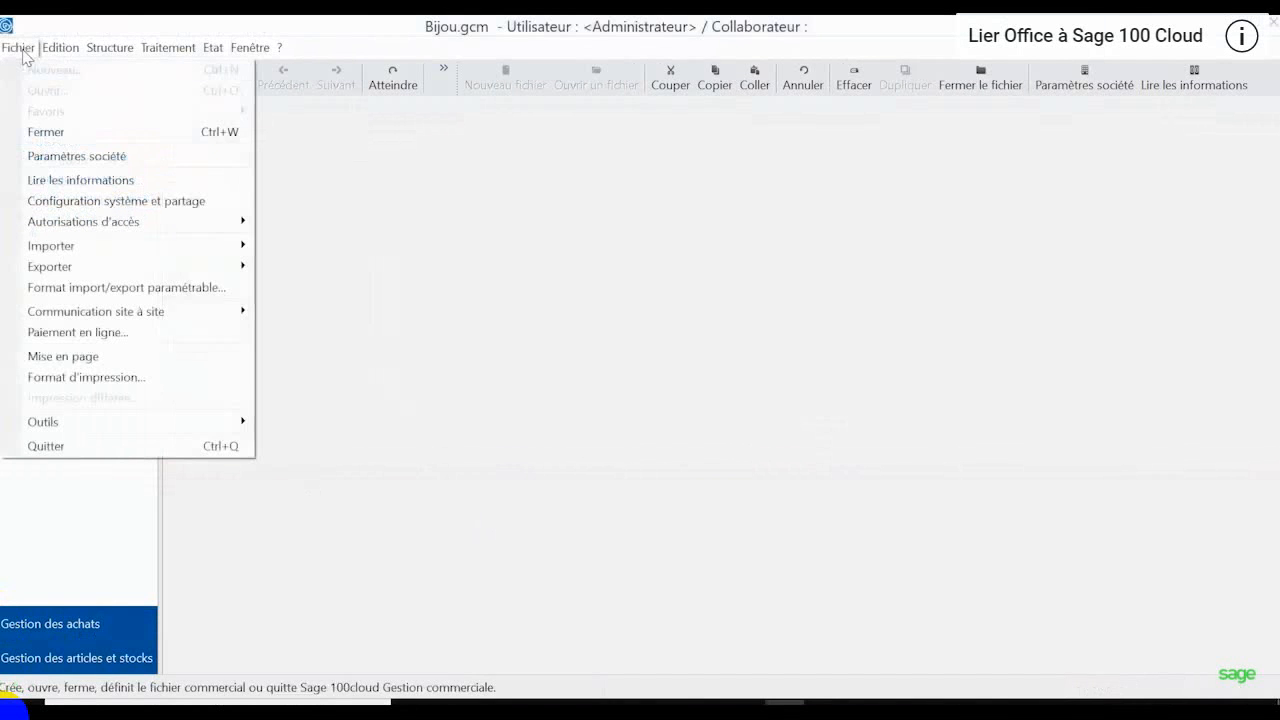
left_click(77, 291)
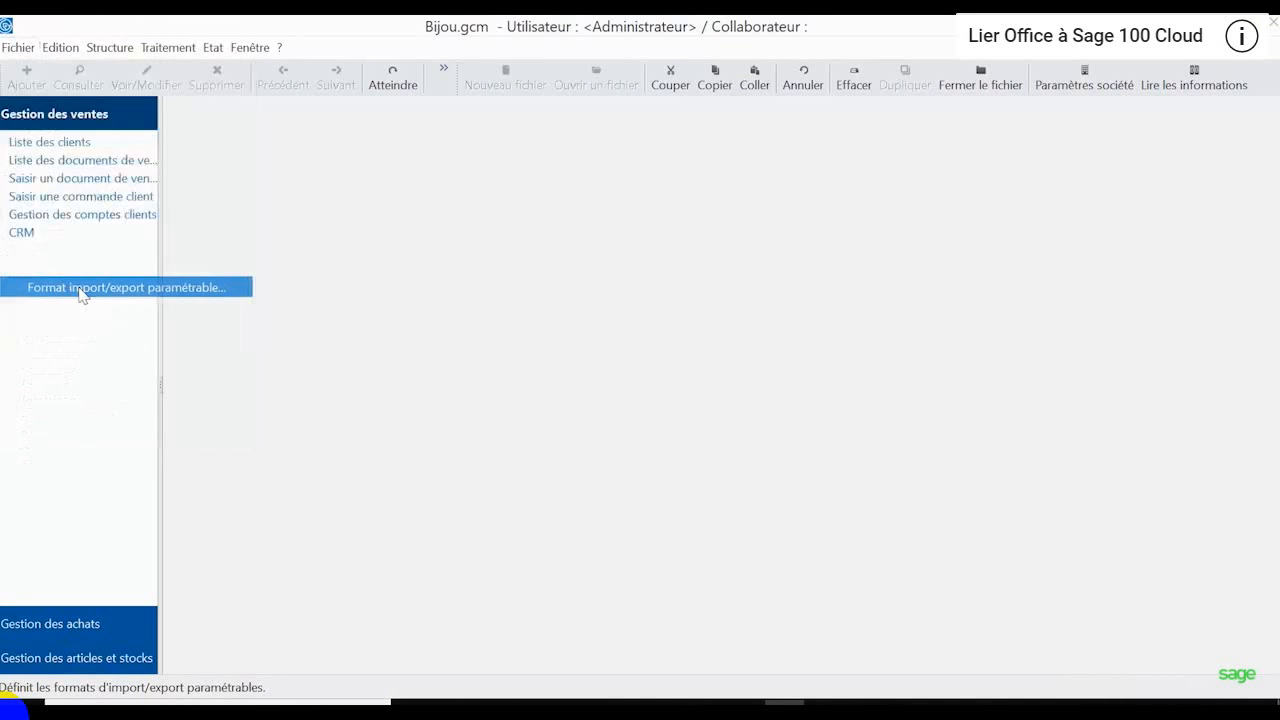
double_click(138, 117)
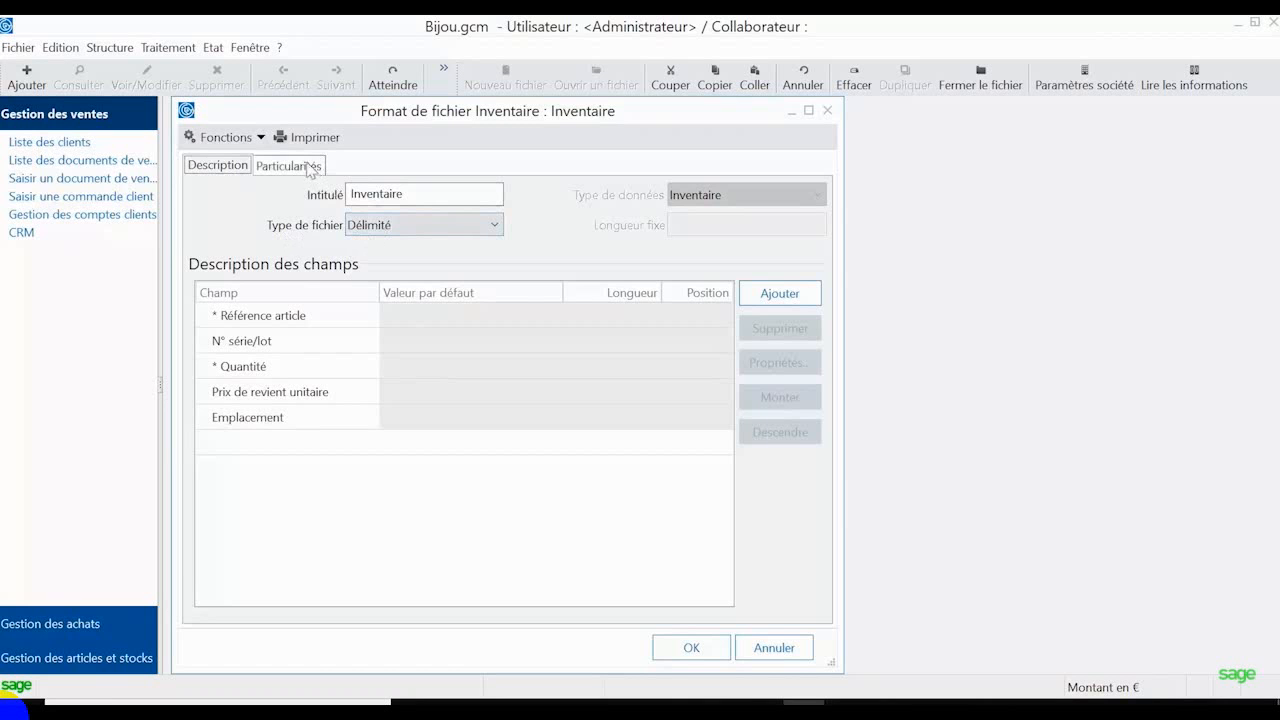
left_click(305, 163)
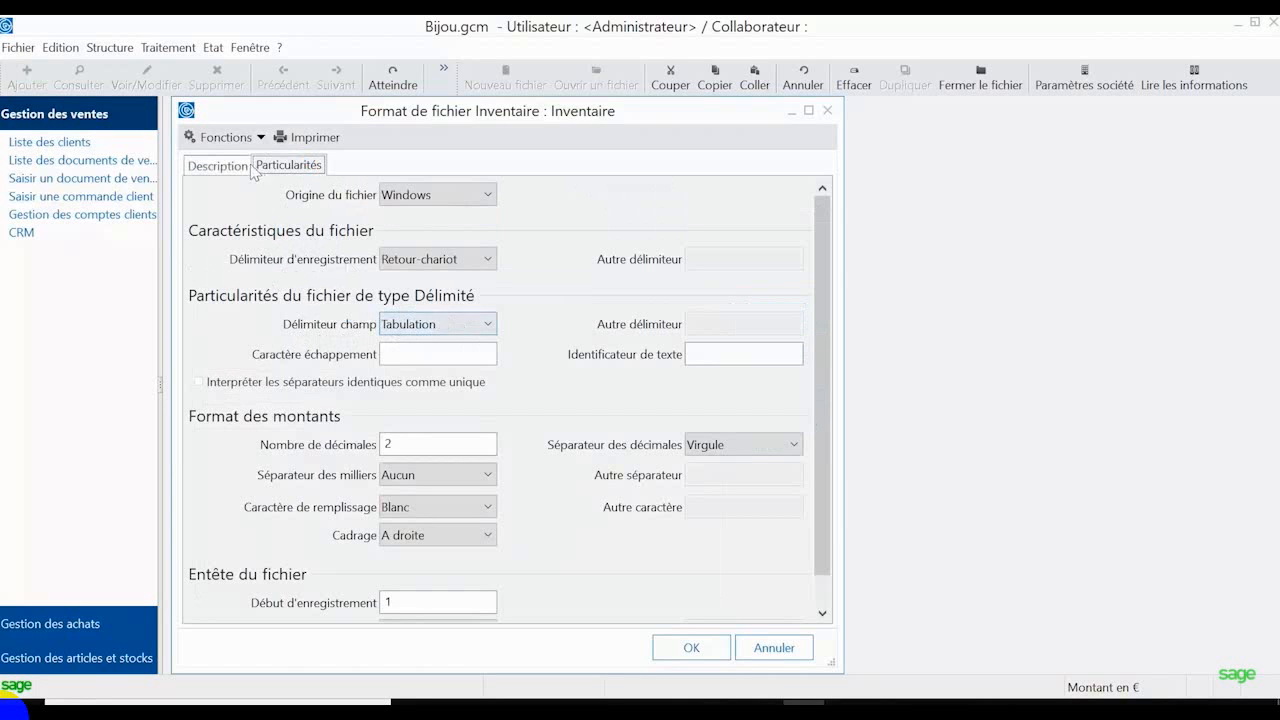
left_click(215, 168)
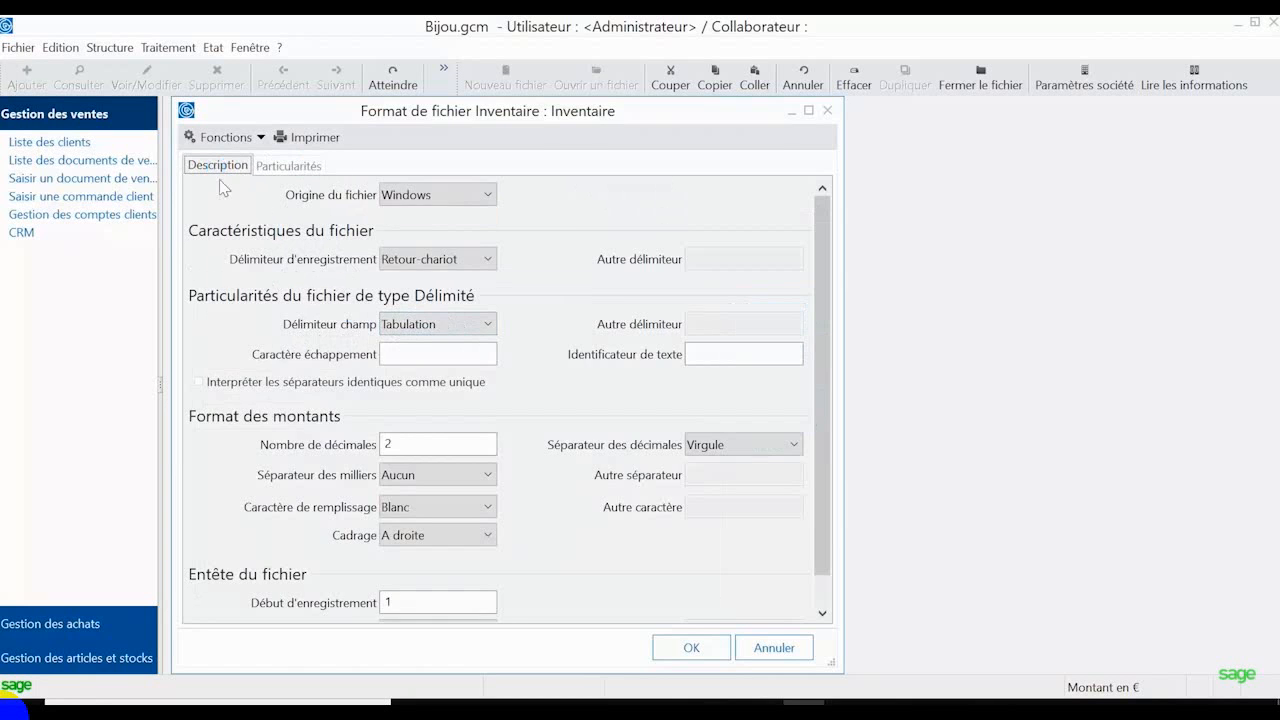
left_click(693, 649)
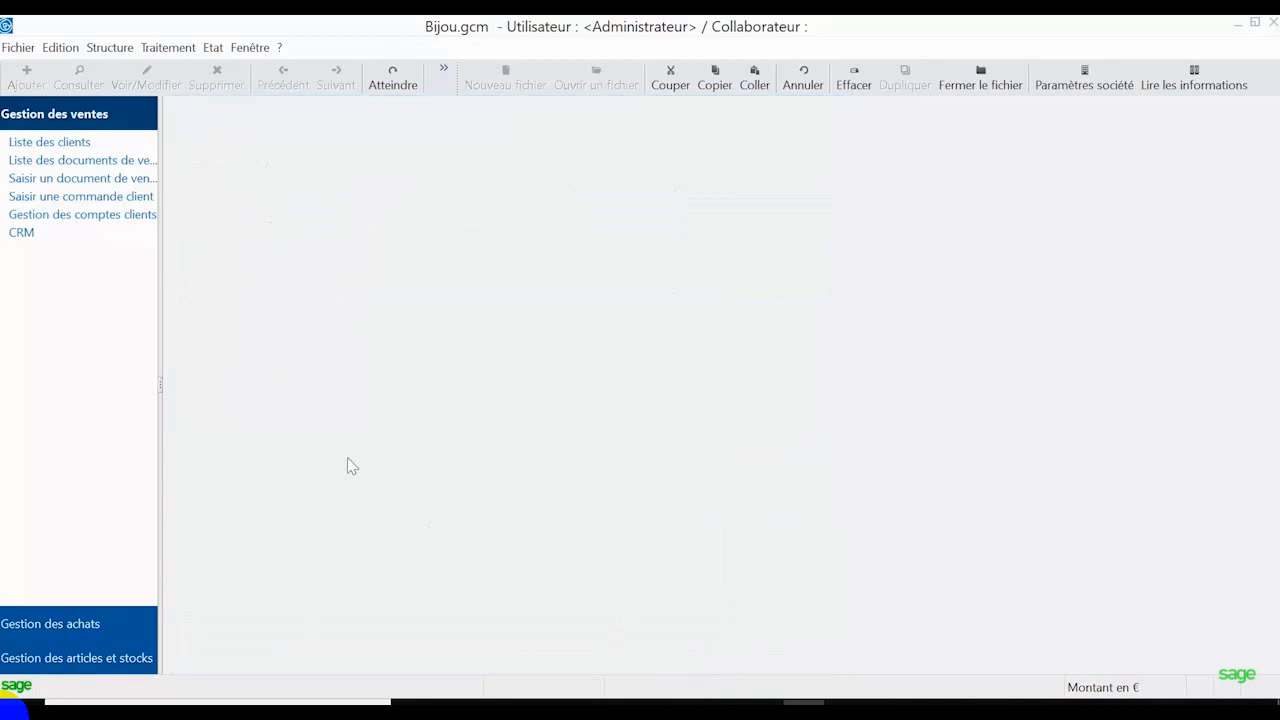
Set up an inventory entry of type "Export de la situation de stock format paramétrable" for article BAAR01 to BAAR01.
left_click(170, 48)
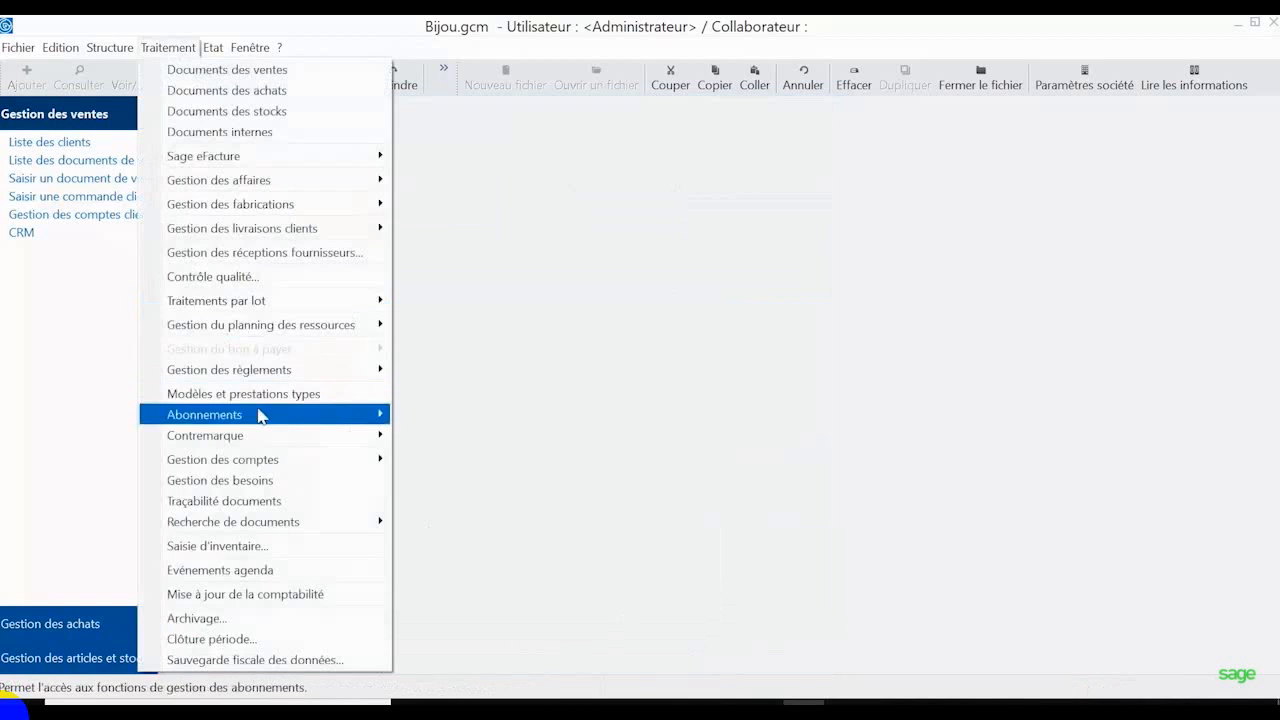
left_click(238, 552)
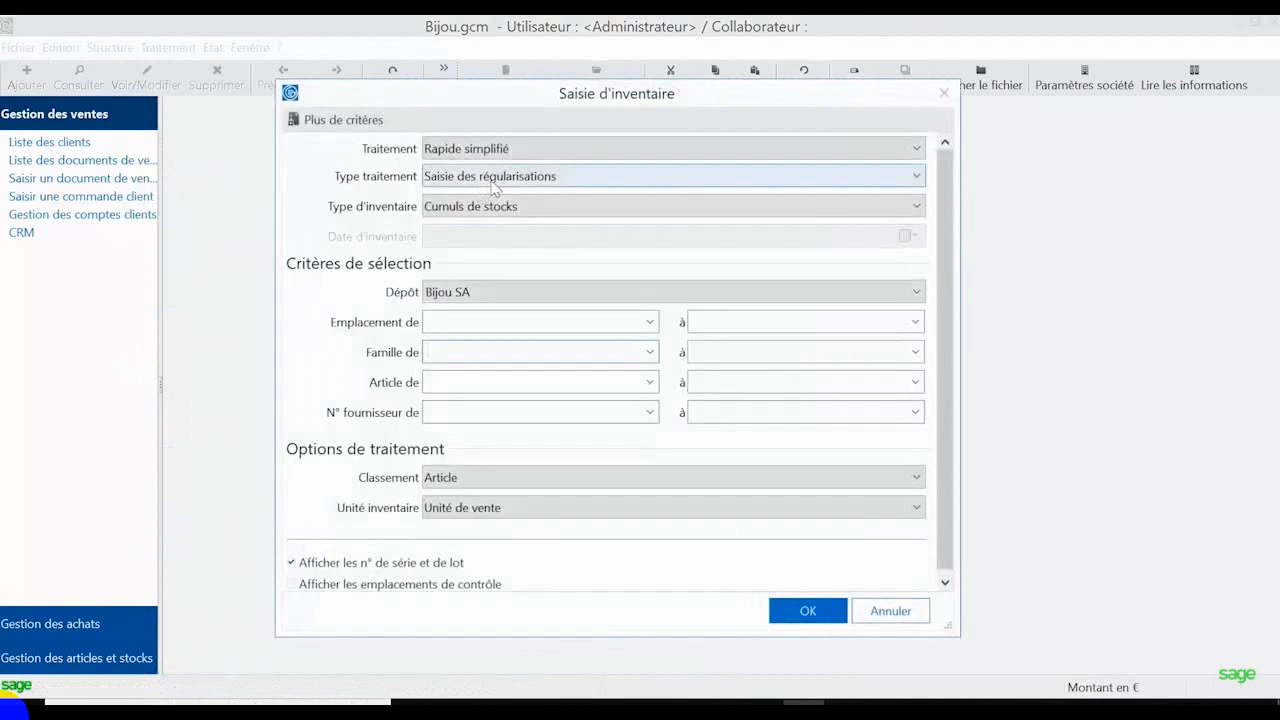
left_click(497, 180)
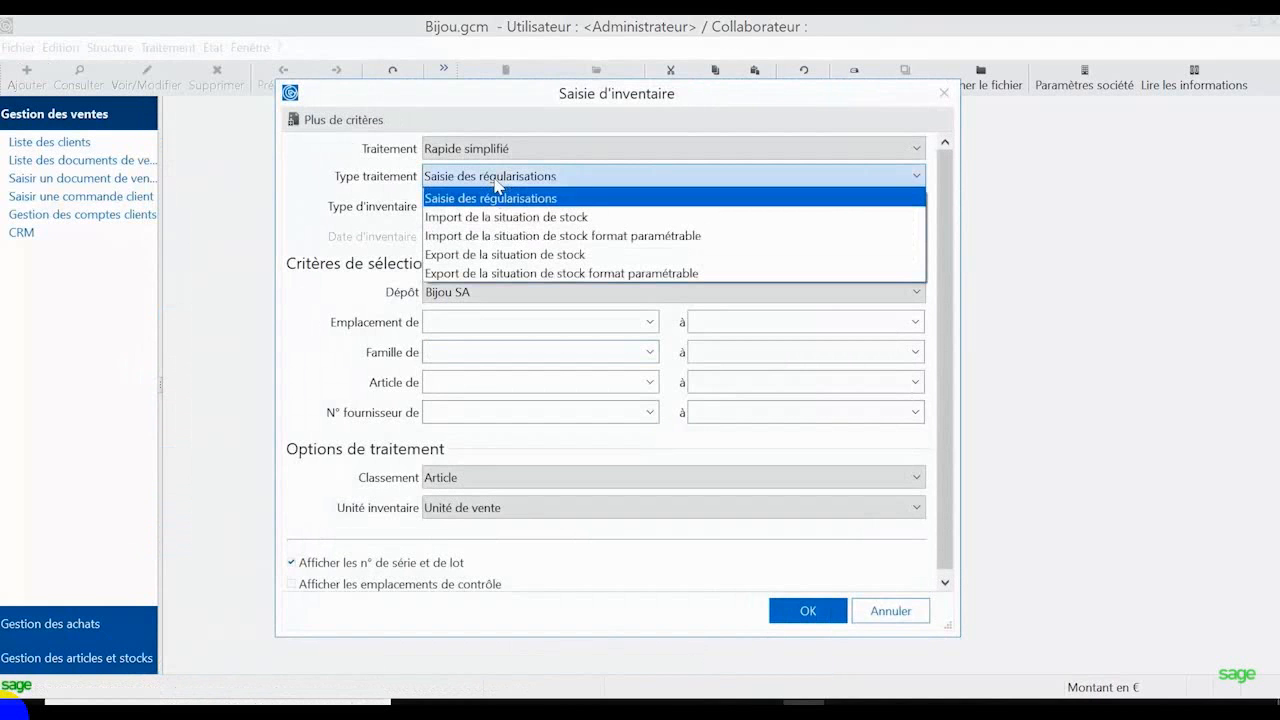
left_click(480, 280)
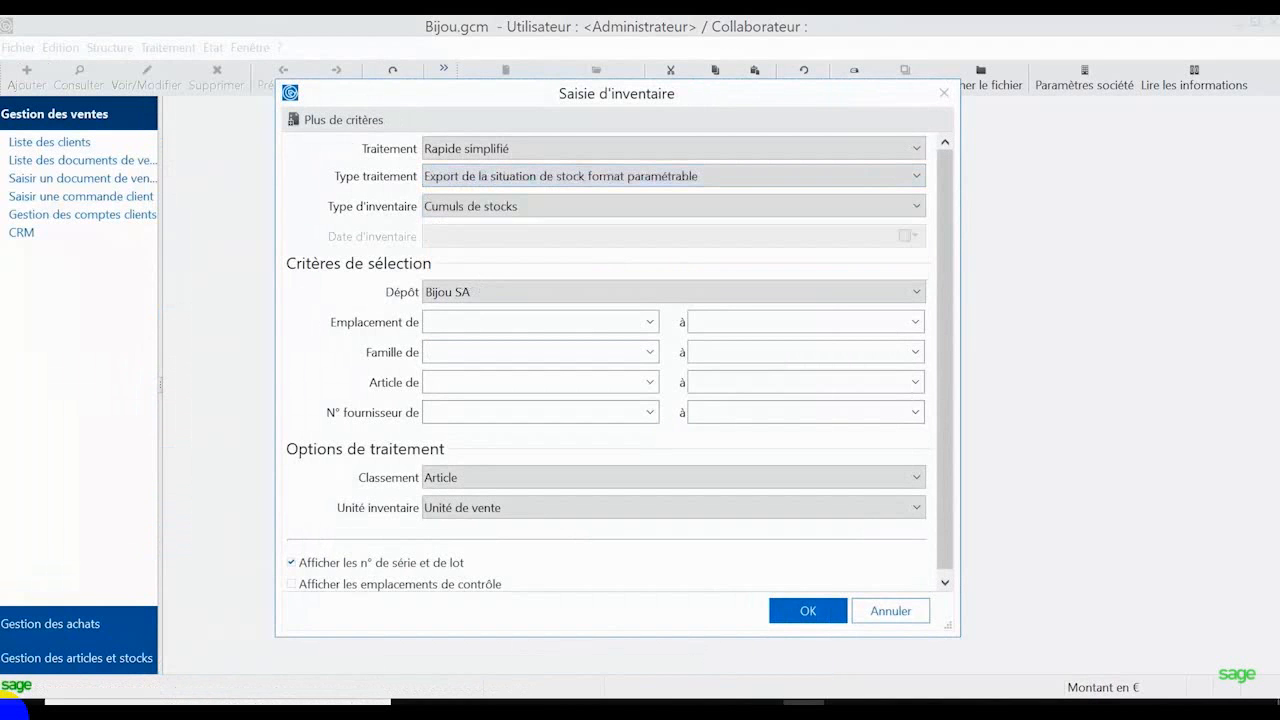
left_click(480, 382)
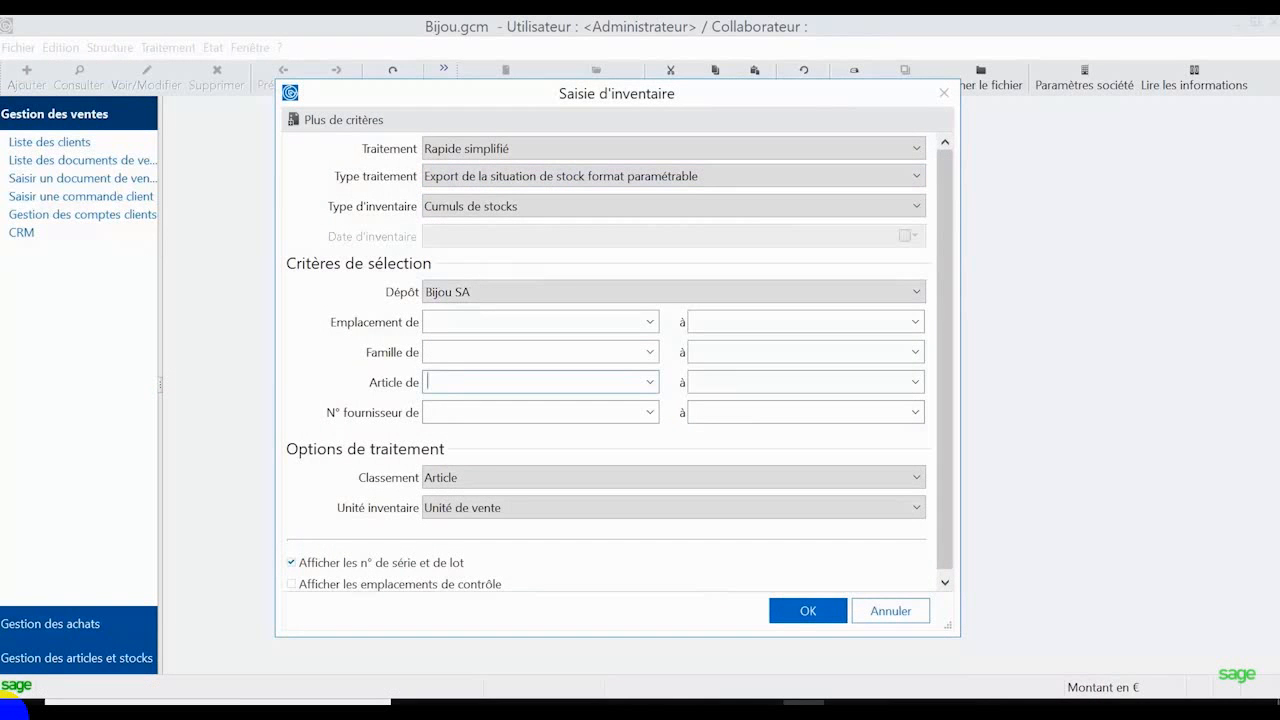
type("BAAR01")
left_click(650, 381)
left_click(651, 380)
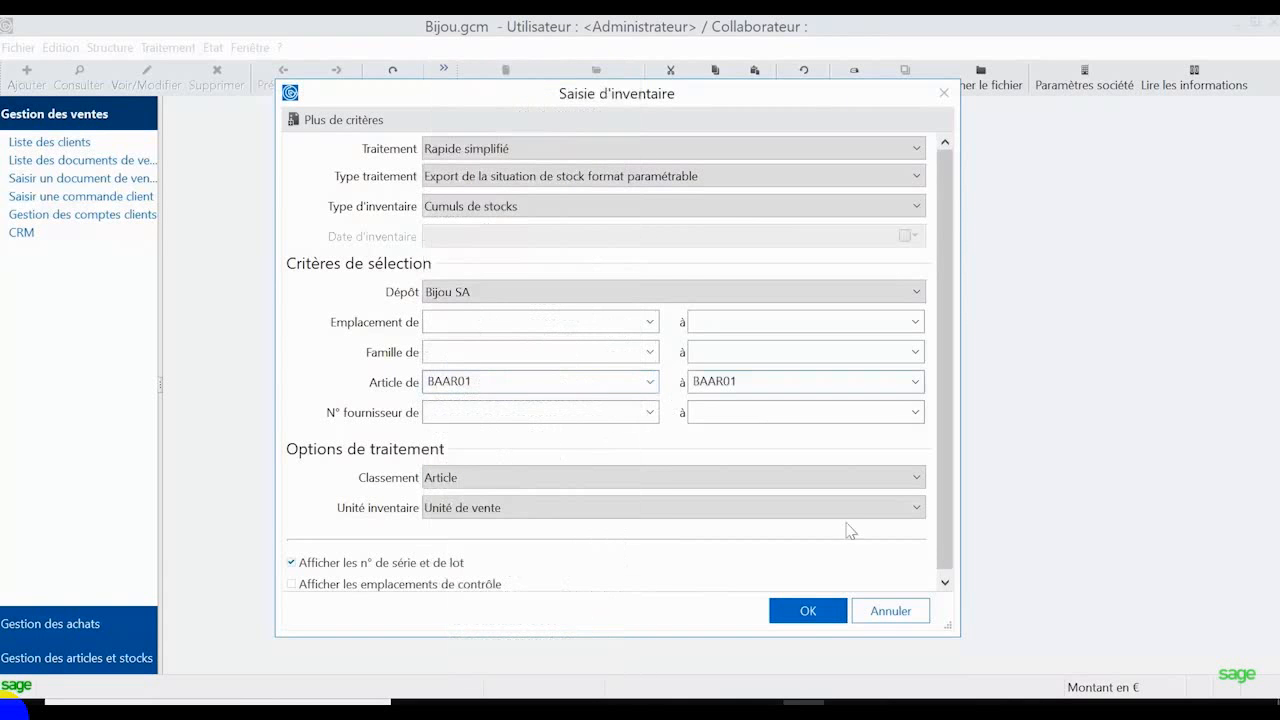
Run the export with the Inventaire.egc format to a text file named Inventaire, declining the stock value readjustment.
left_click(810, 610)
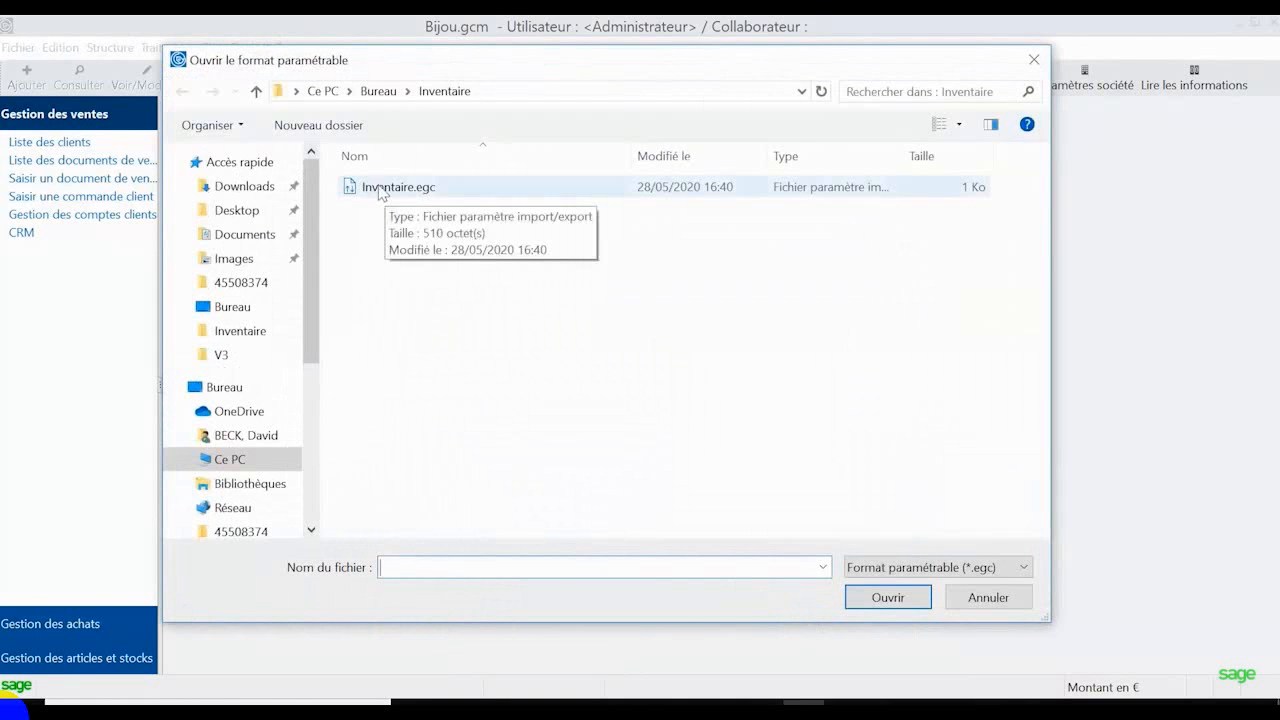
left_click(377, 197)
left_click(886, 598)
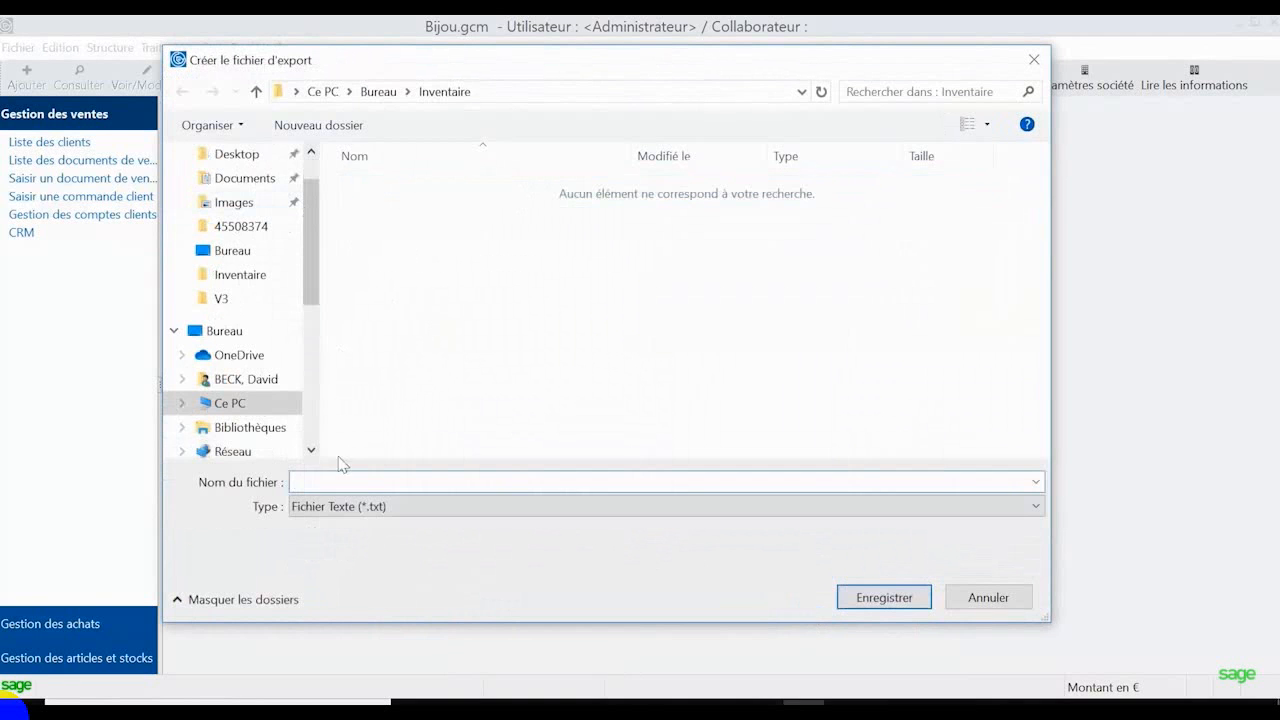
type("Inventa")
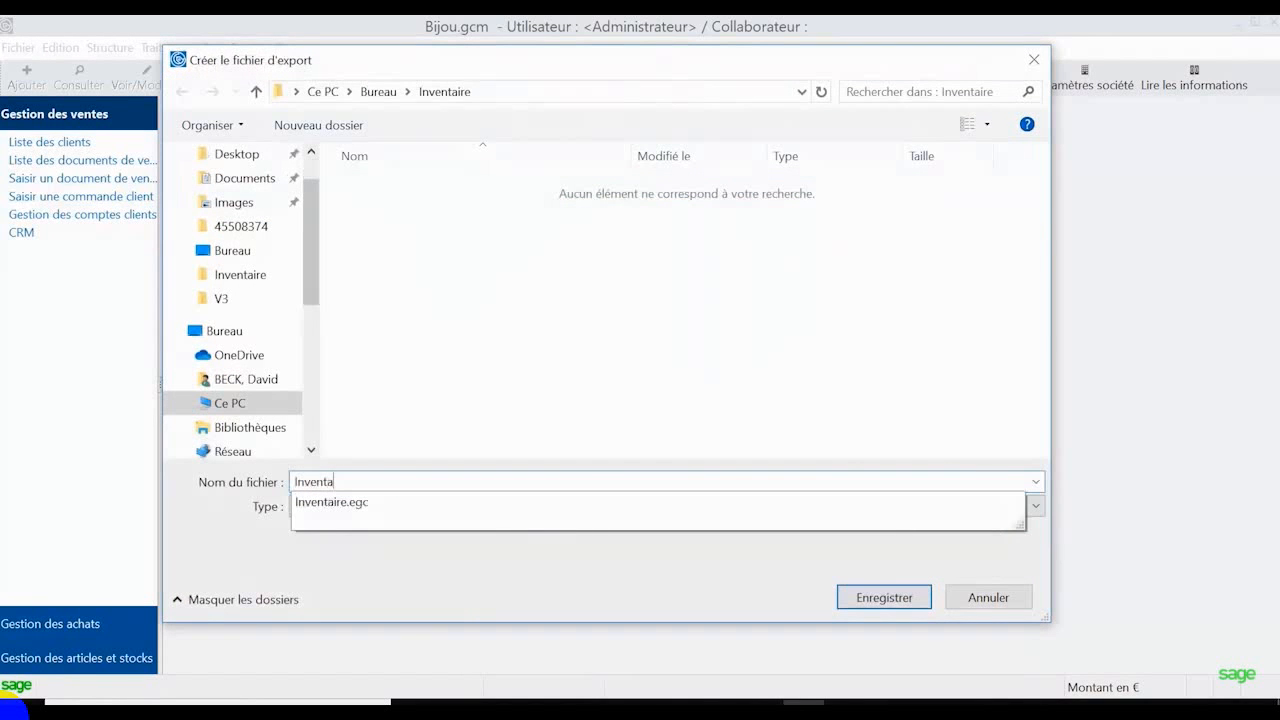
type("ire")
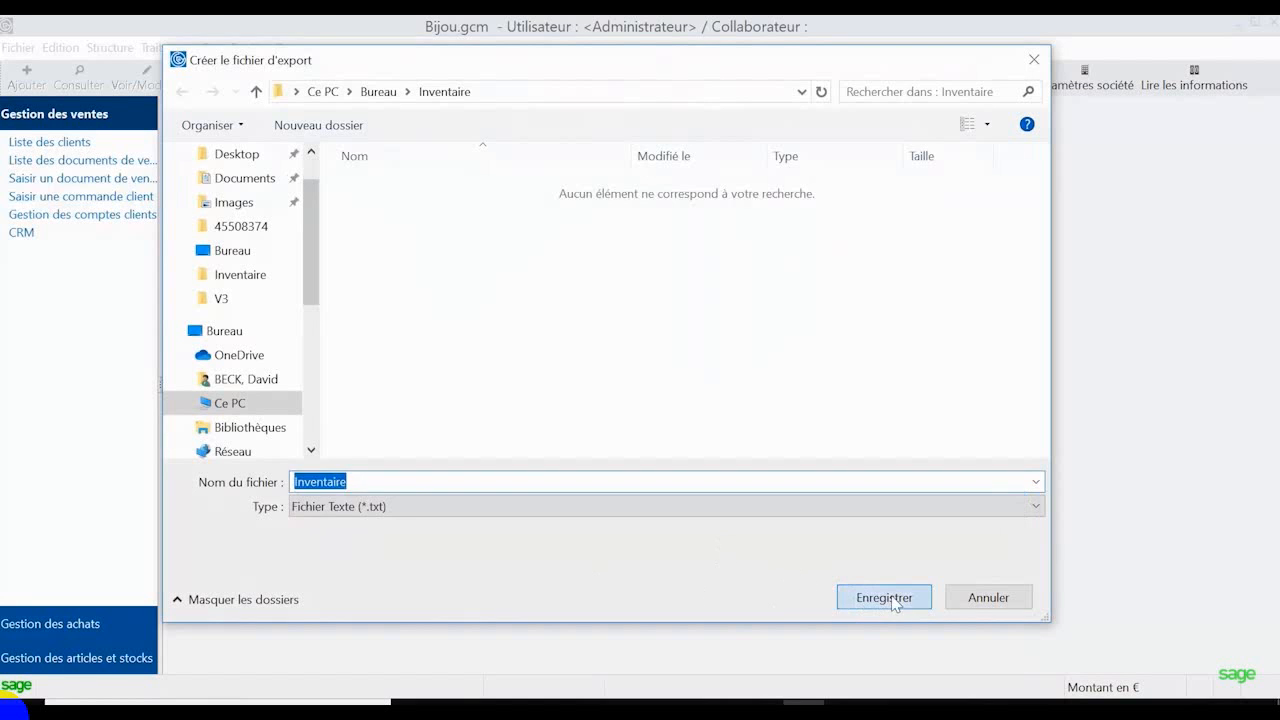
left_click(884, 597)
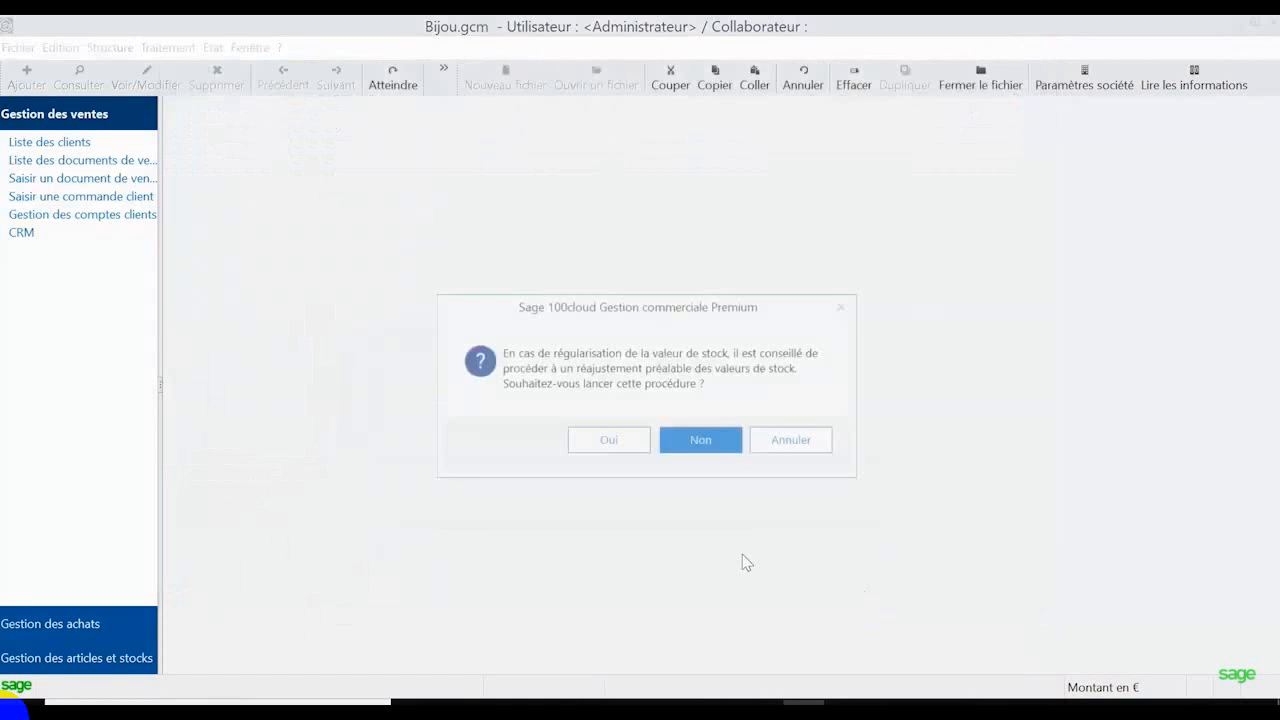
left_click(704, 443)
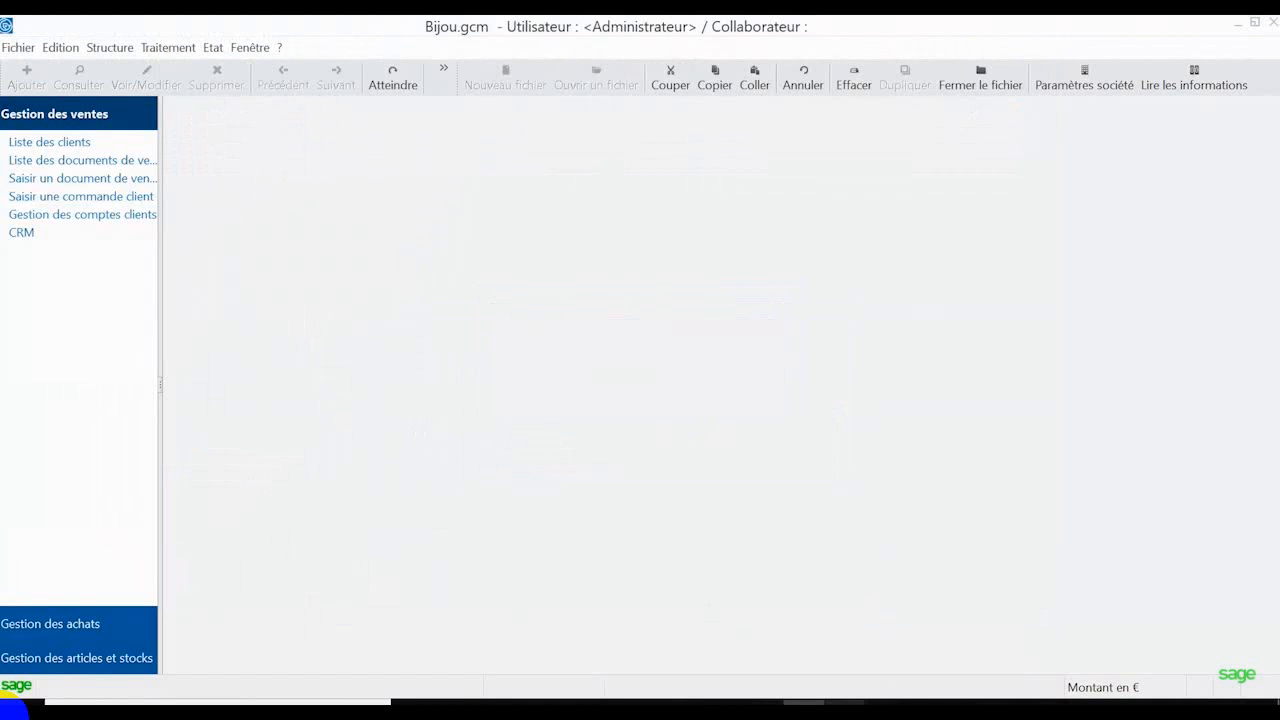
Switch to Excel and start a new blank workbook.
left_click(845, 703)
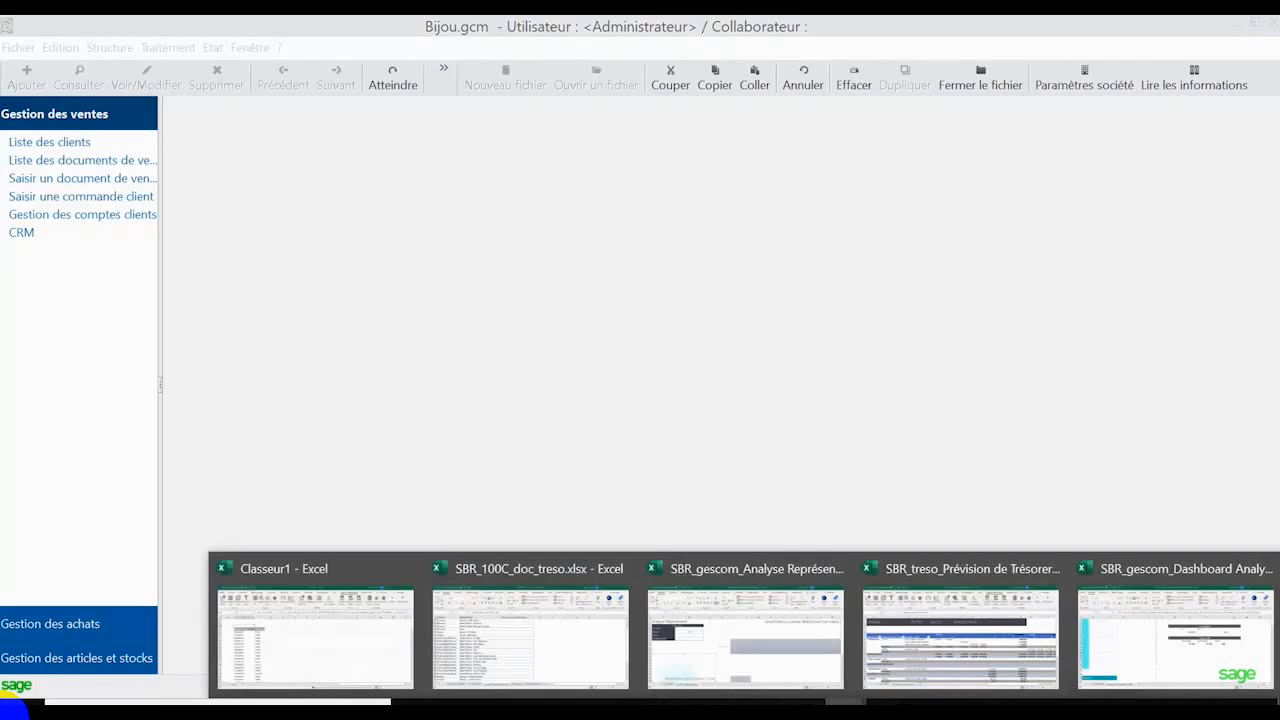
right_click(845, 703)
left_click(825, 611)
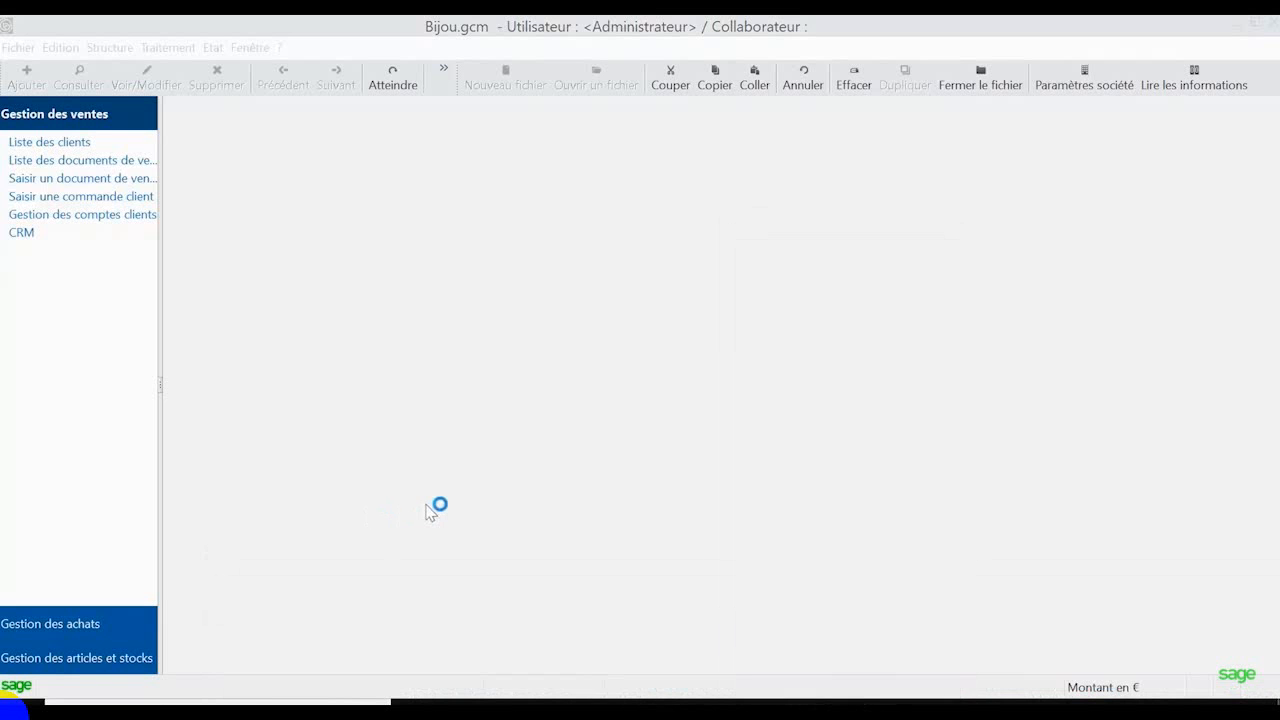
left_click(414, 355)
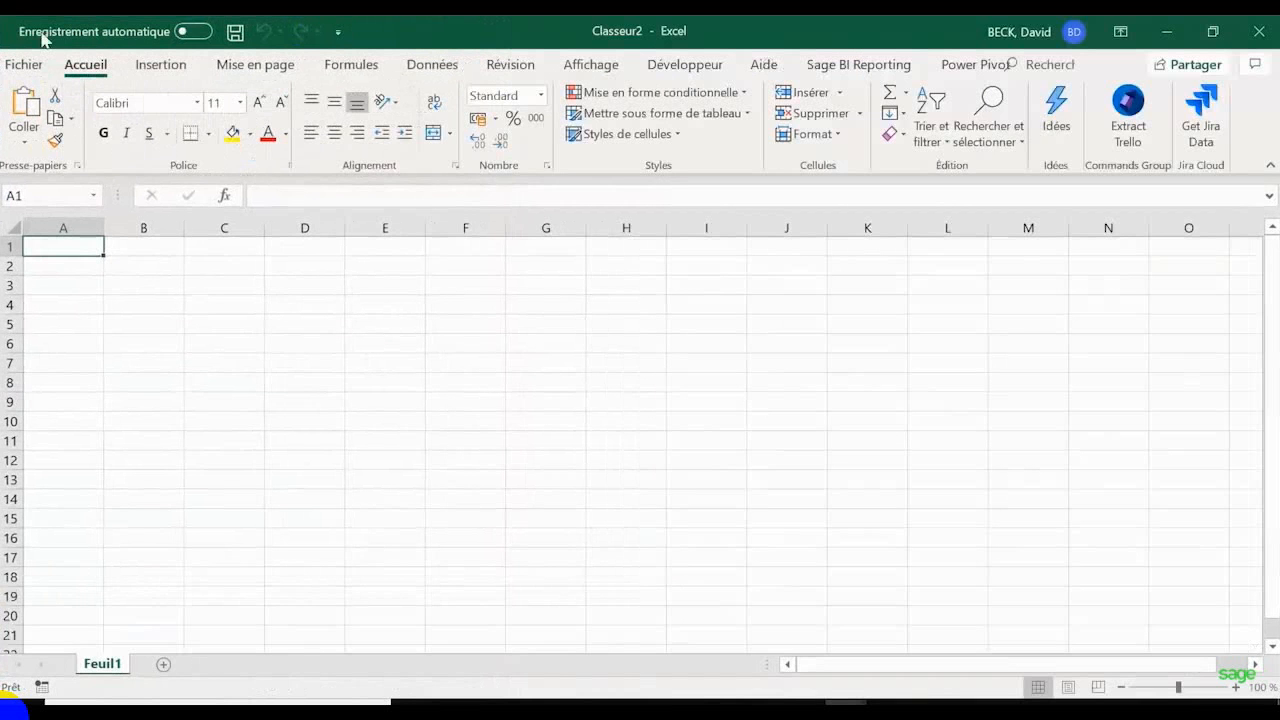
Open Inventaire.txt from the Inventaire folder, importing it as delimited text with tab as the separator.
left_click(24, 68)
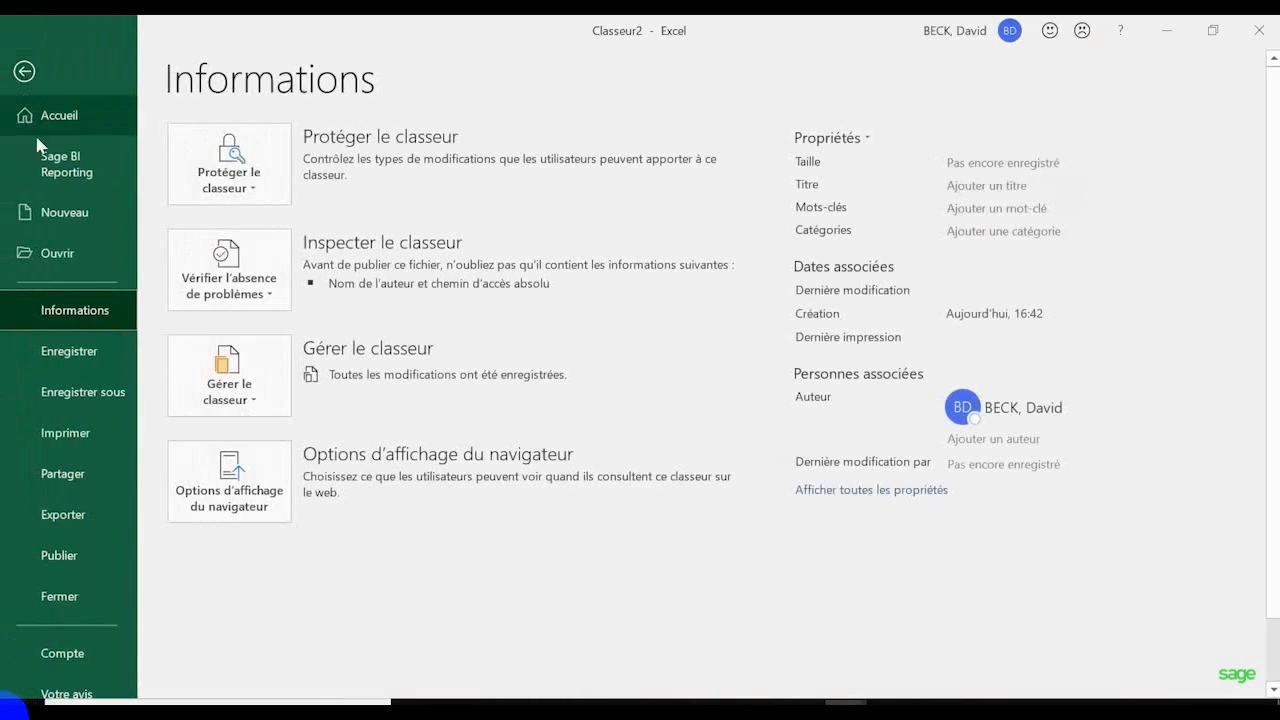
left_click(56, 251)
left_click(579, 593)
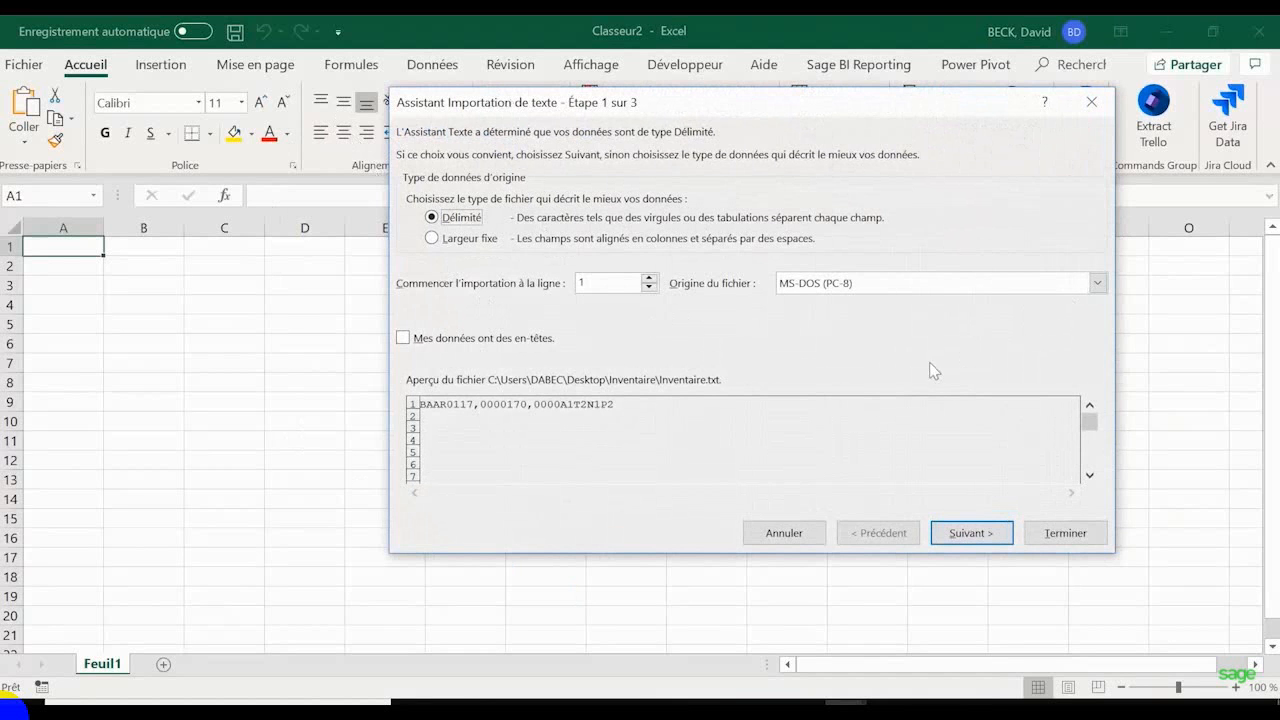
left_click(970, 533)
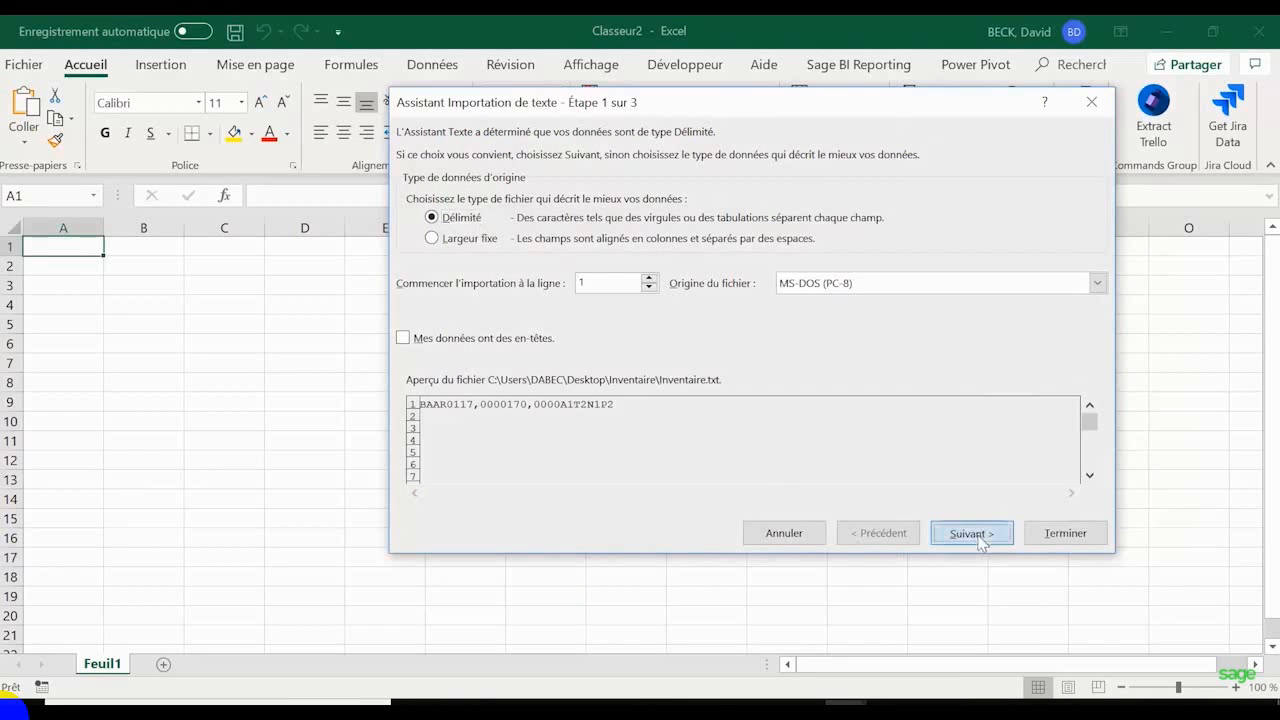
left_click(413, 194)
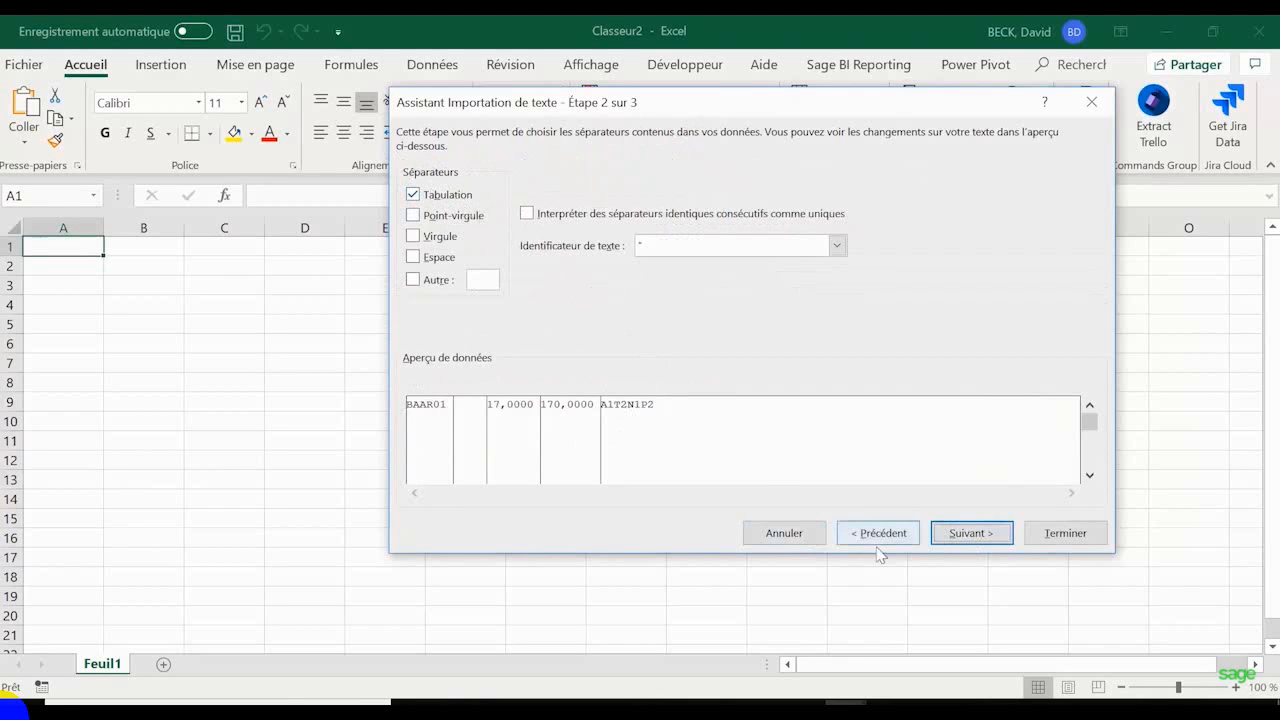
left_click(1062, 533)
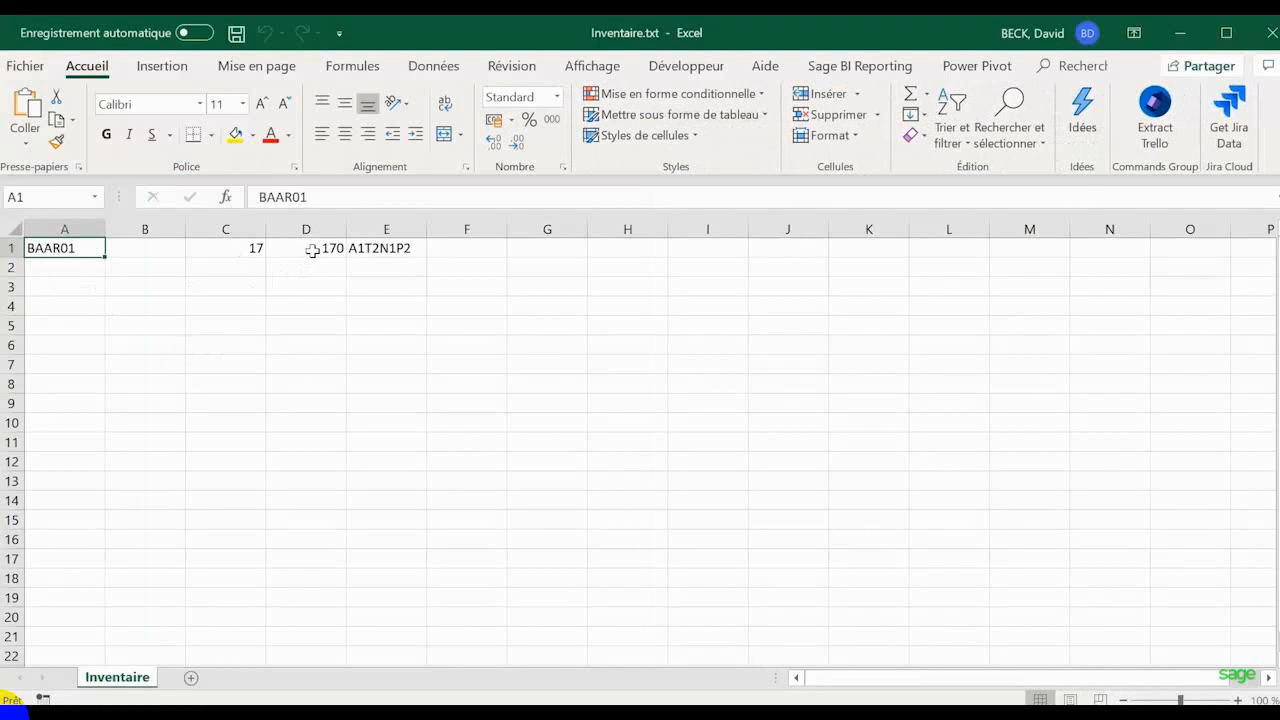
Set the quantity in C1 to 15 and the unit cost in D1 to 171, save Inventaire.txt and close it.
left_click(237, 250)
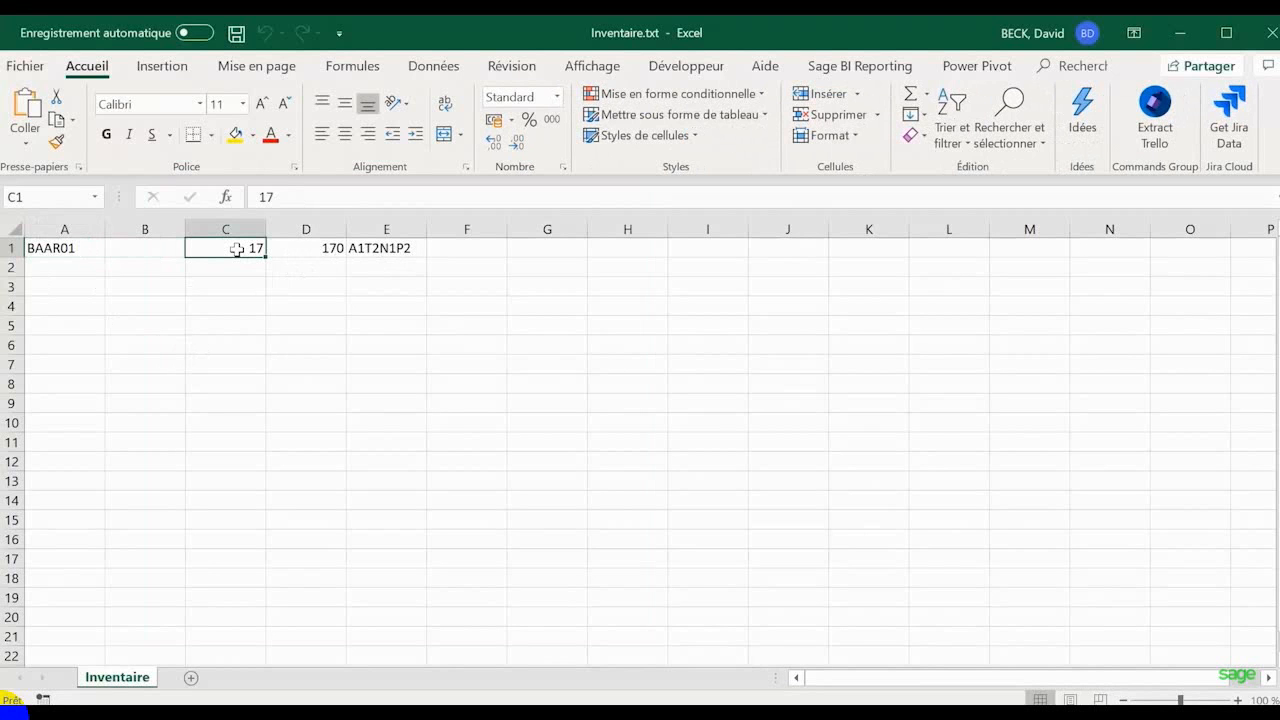
type("15")
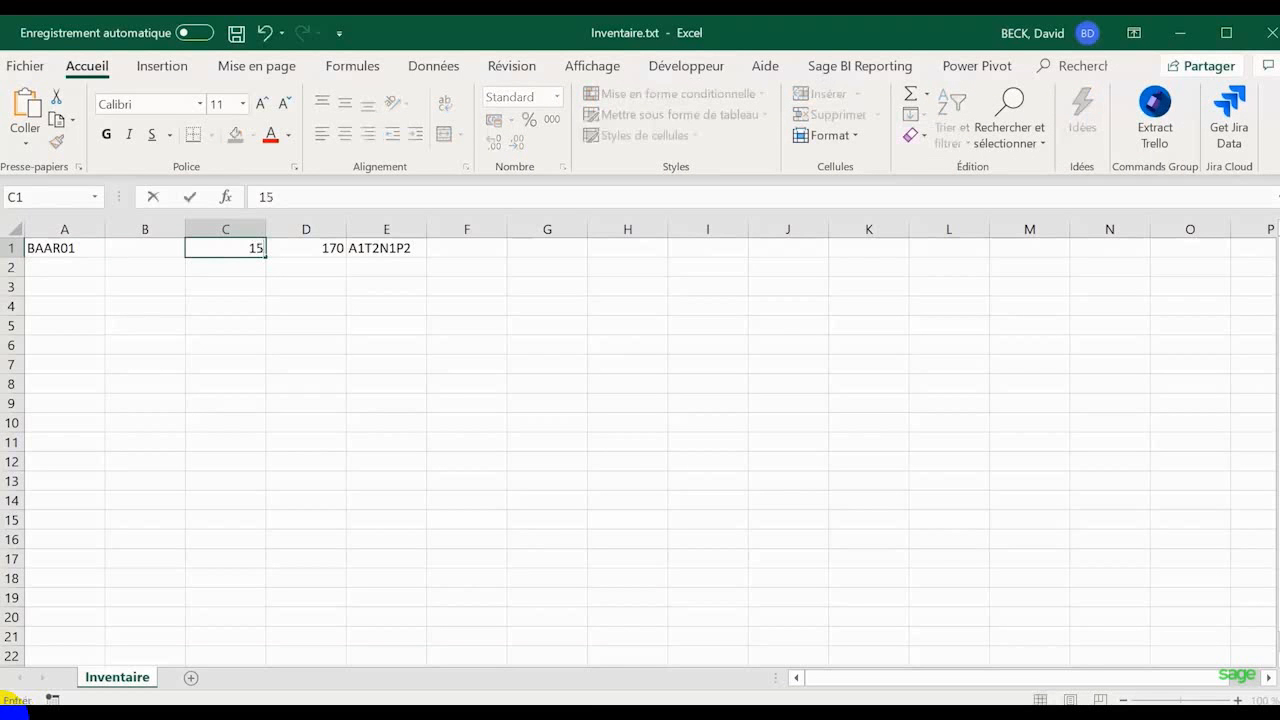
key("Tab")
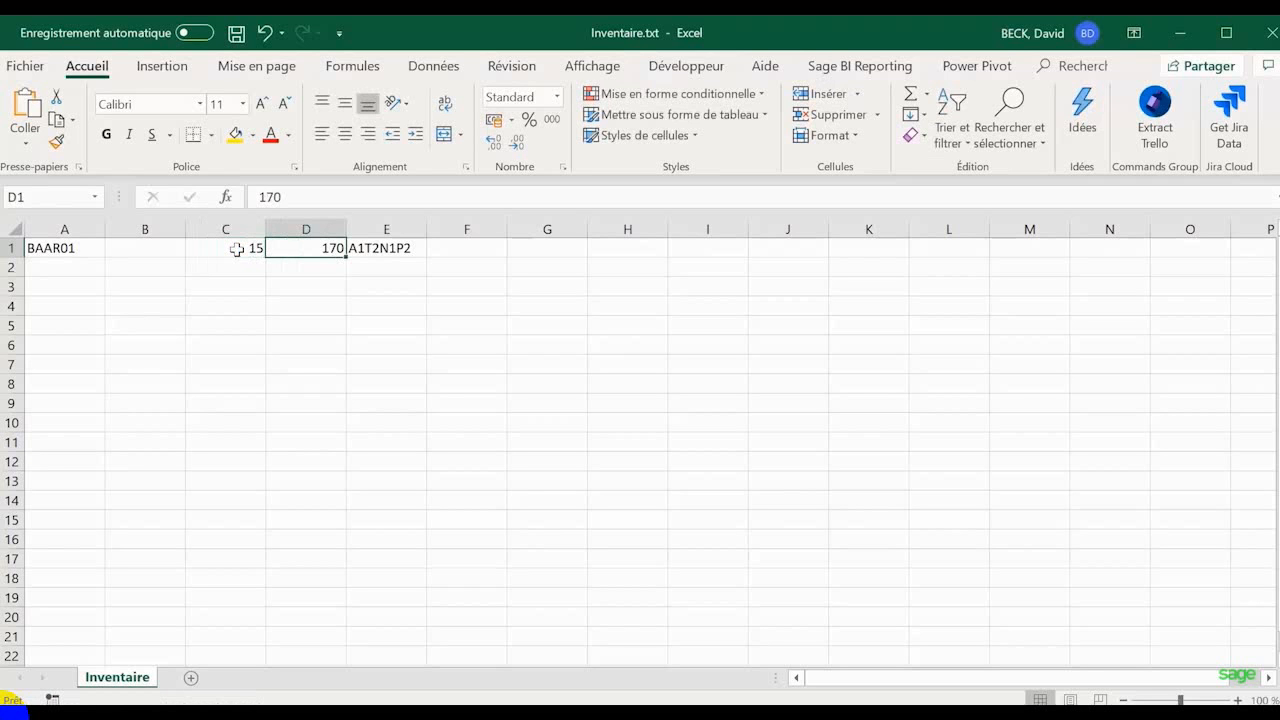
type("171")
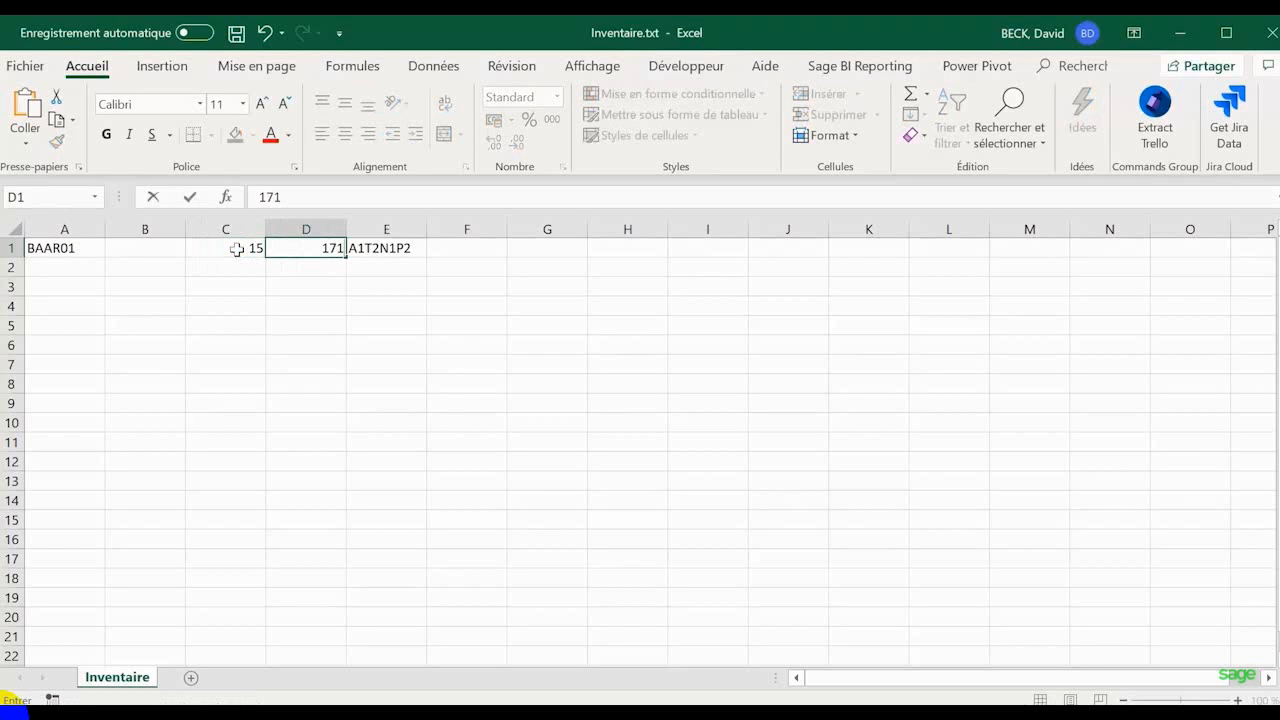
key("ctrl+s")
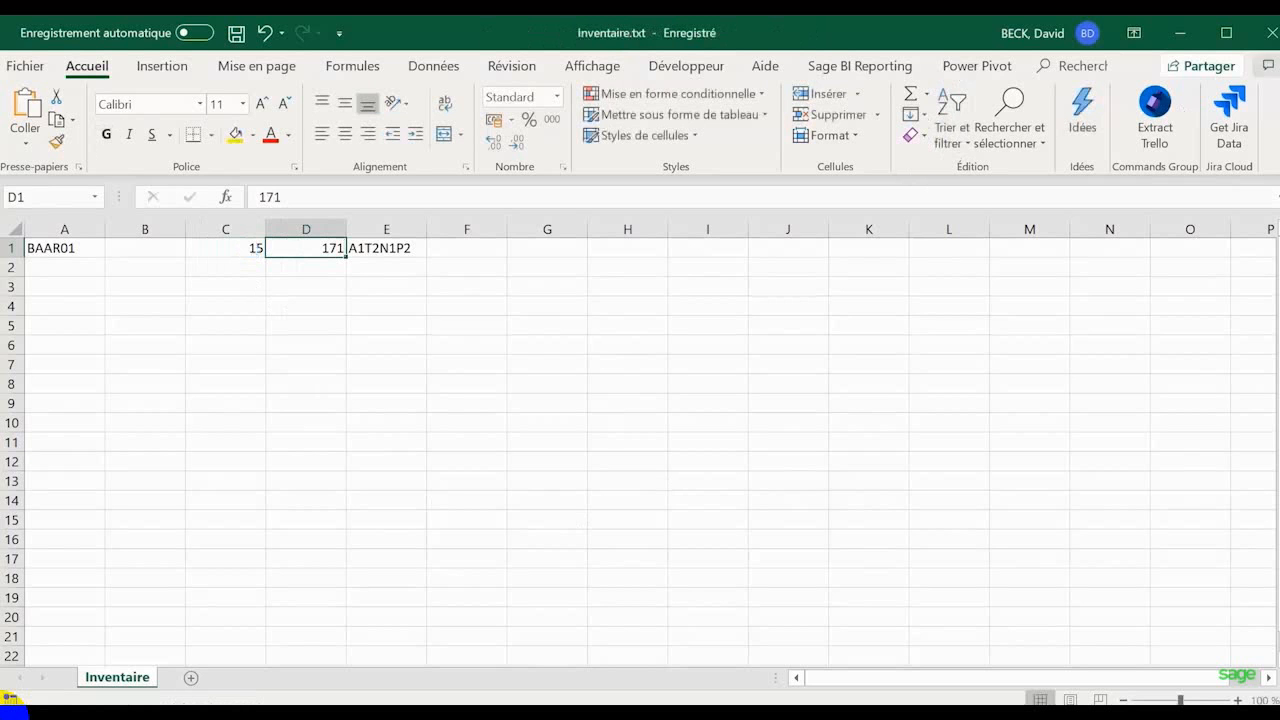
left_click(1272, 33)
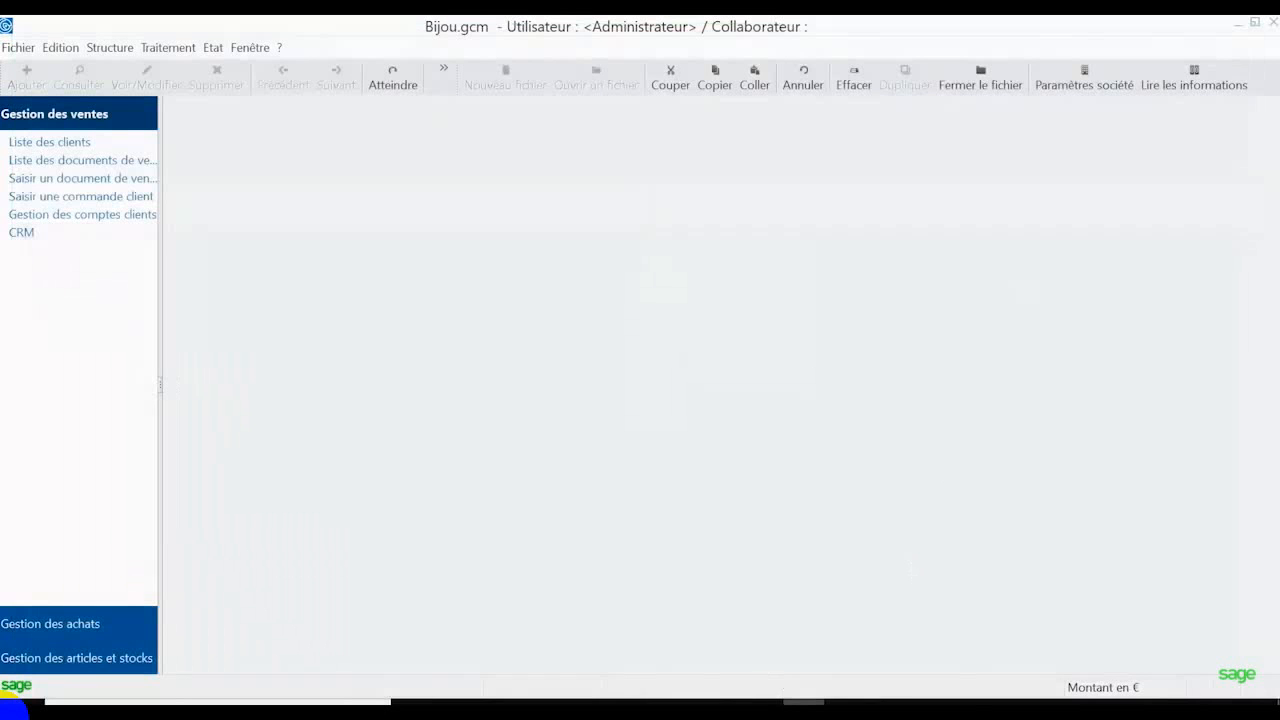
Open inventory entry for the Bijou SA depot with rapid simplified processing, Saisie des régularisations and Cumuls de stocks.
mouse_move(803, 700)
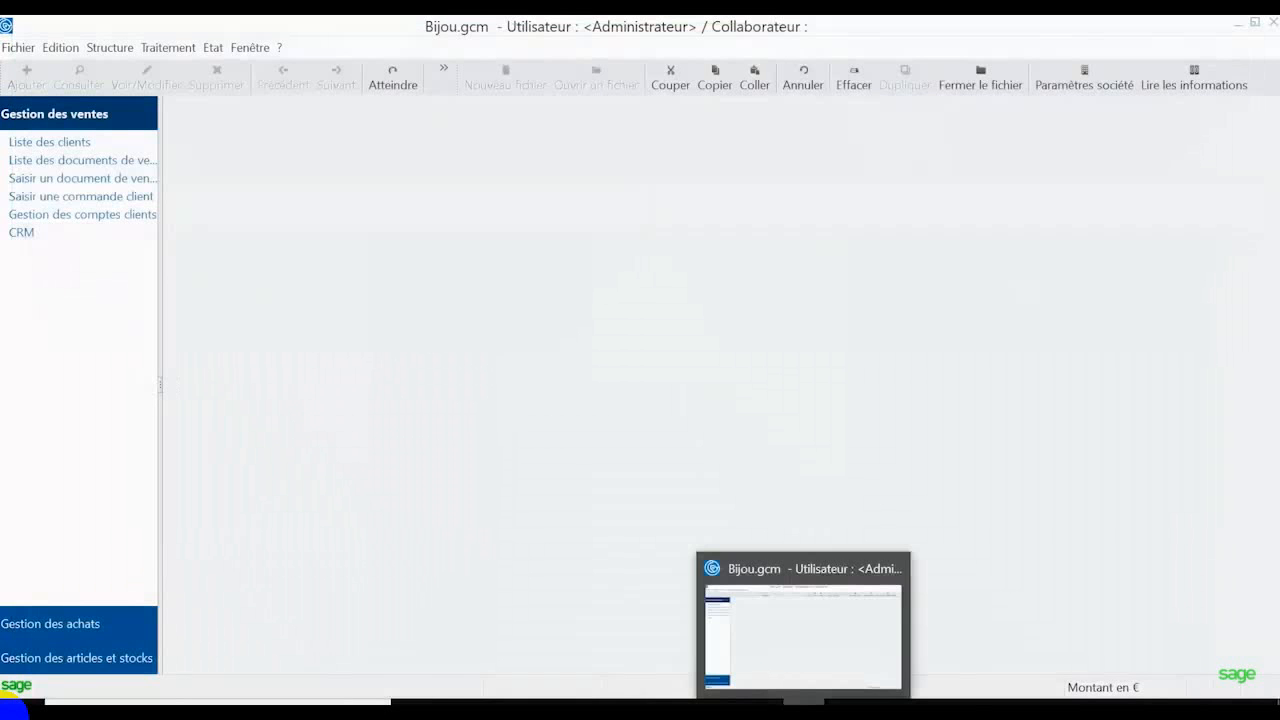
left_click(168, 48)
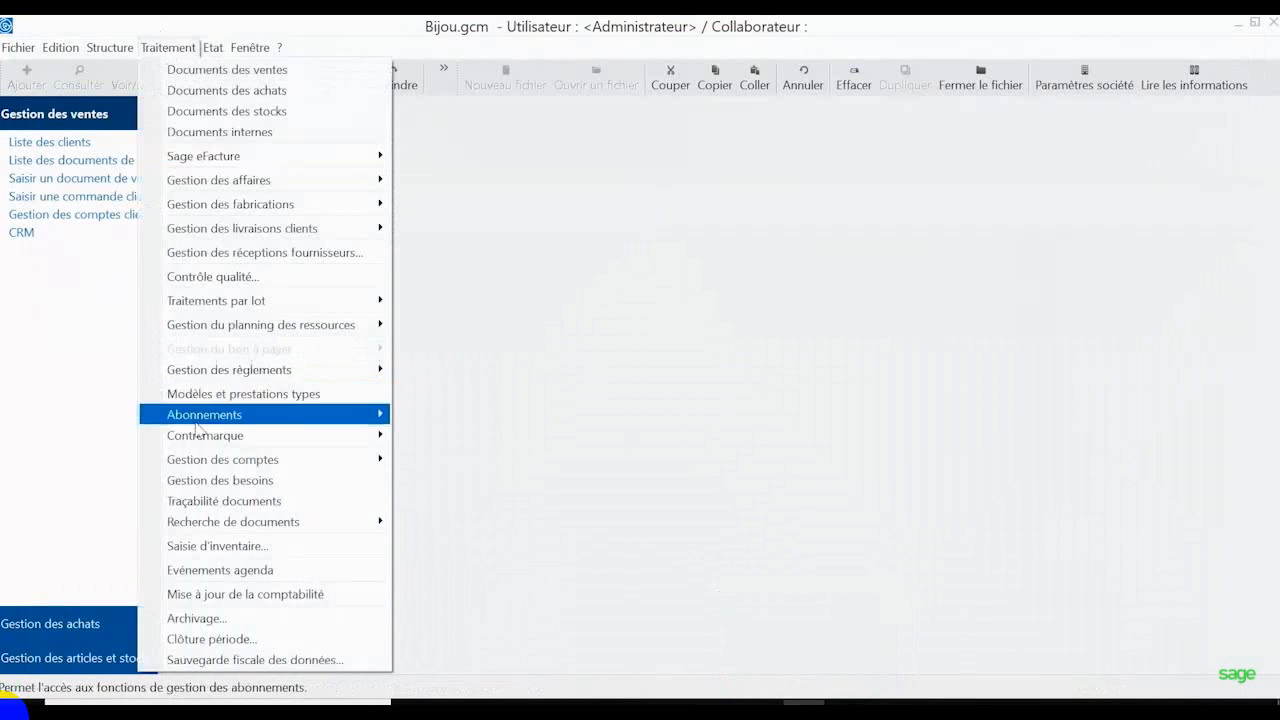
left_click(230, 546)
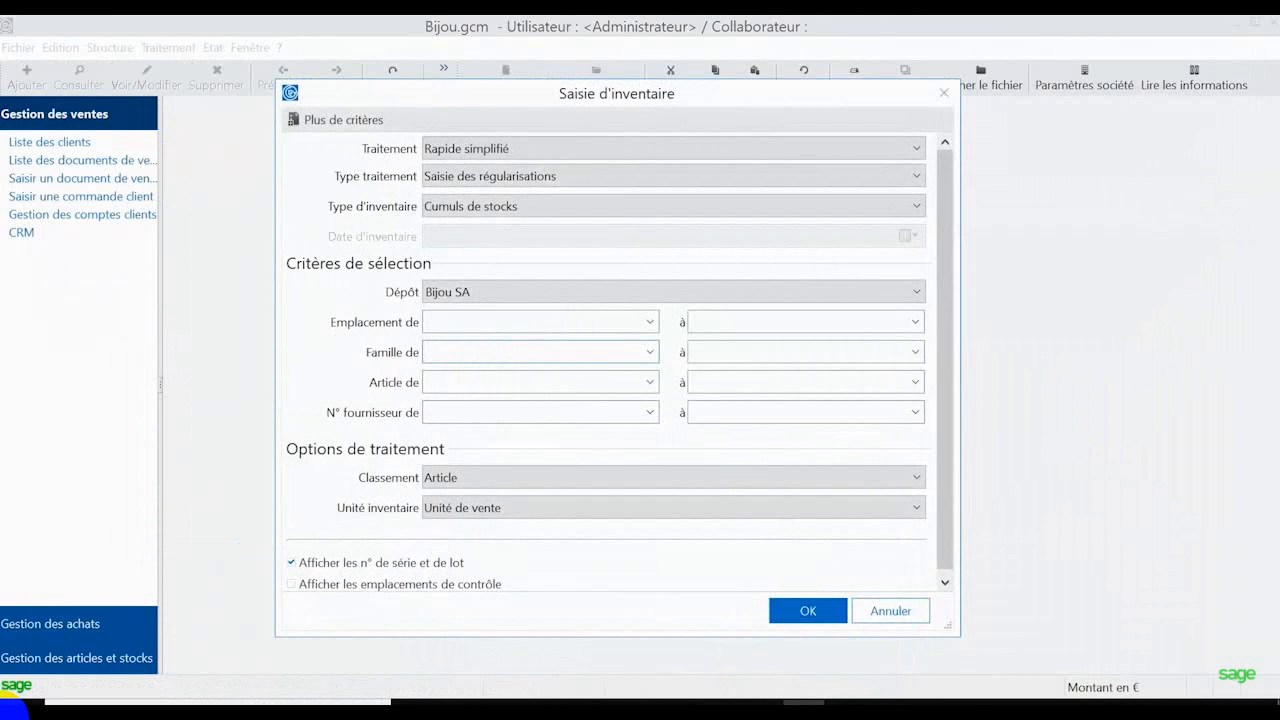
left_click(462, 178)
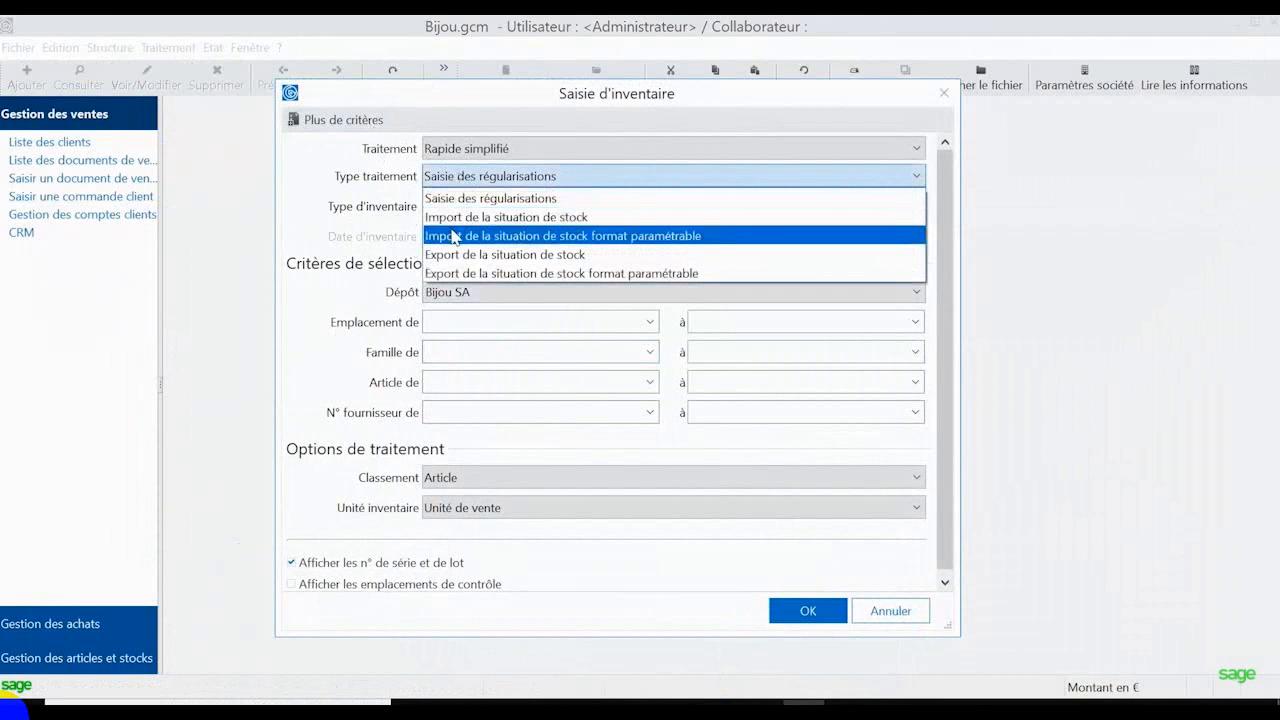
left_click(302, 192)
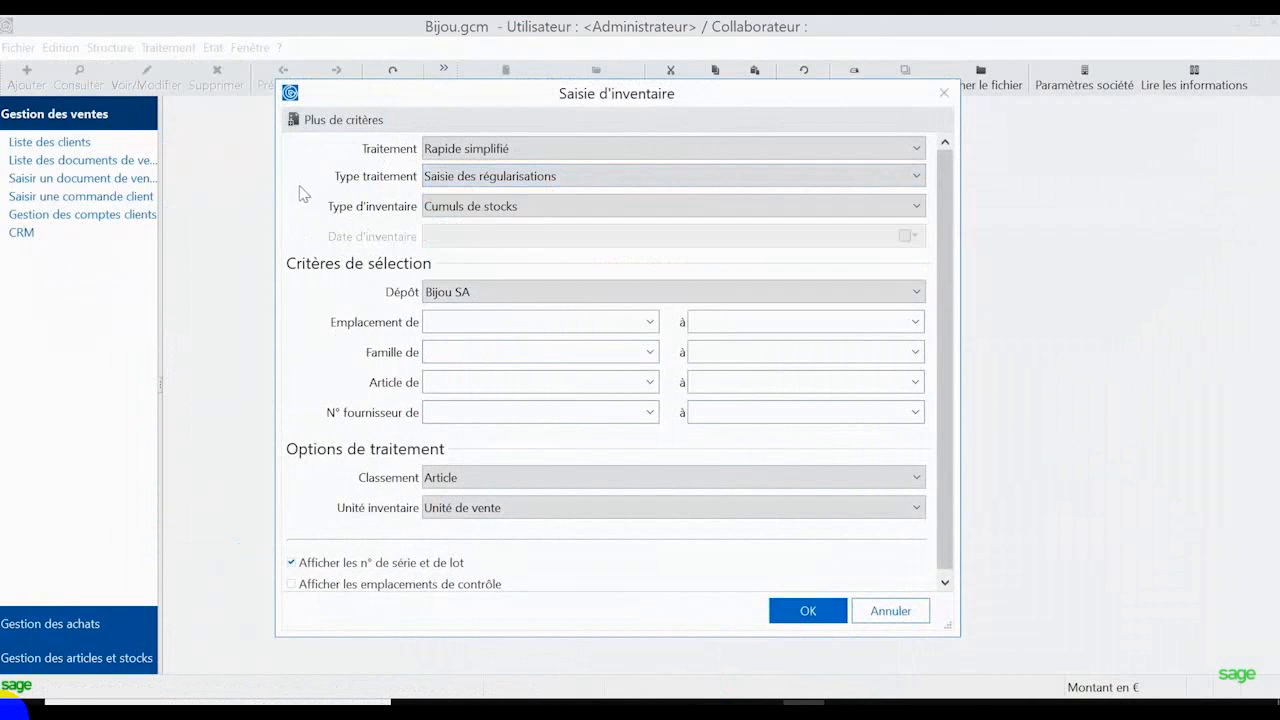
left_click(804, 612)
left_click(810, 614)
left_click(703, 443)
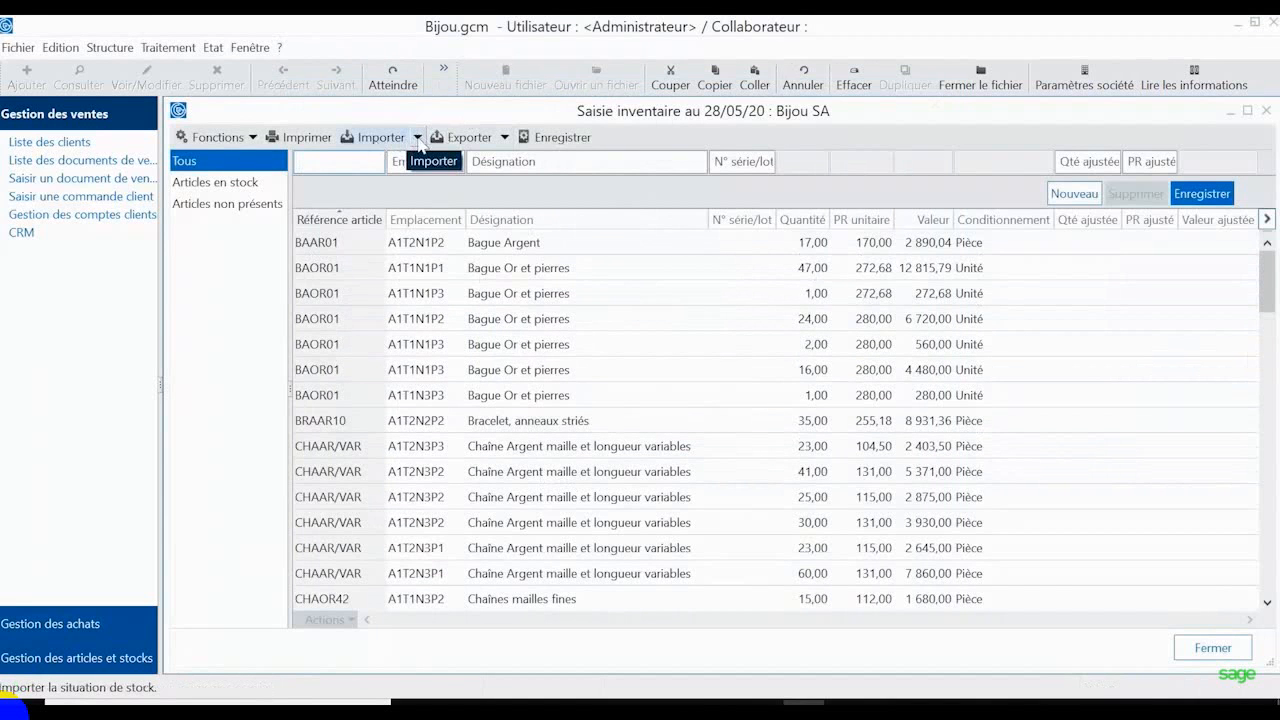
Import Inventaire.txt using the configurable format Inventaire.egc, ignoring already adjusted articles, missing articles and missing locations.
left_click(418, 140)
left_click(405, 181)
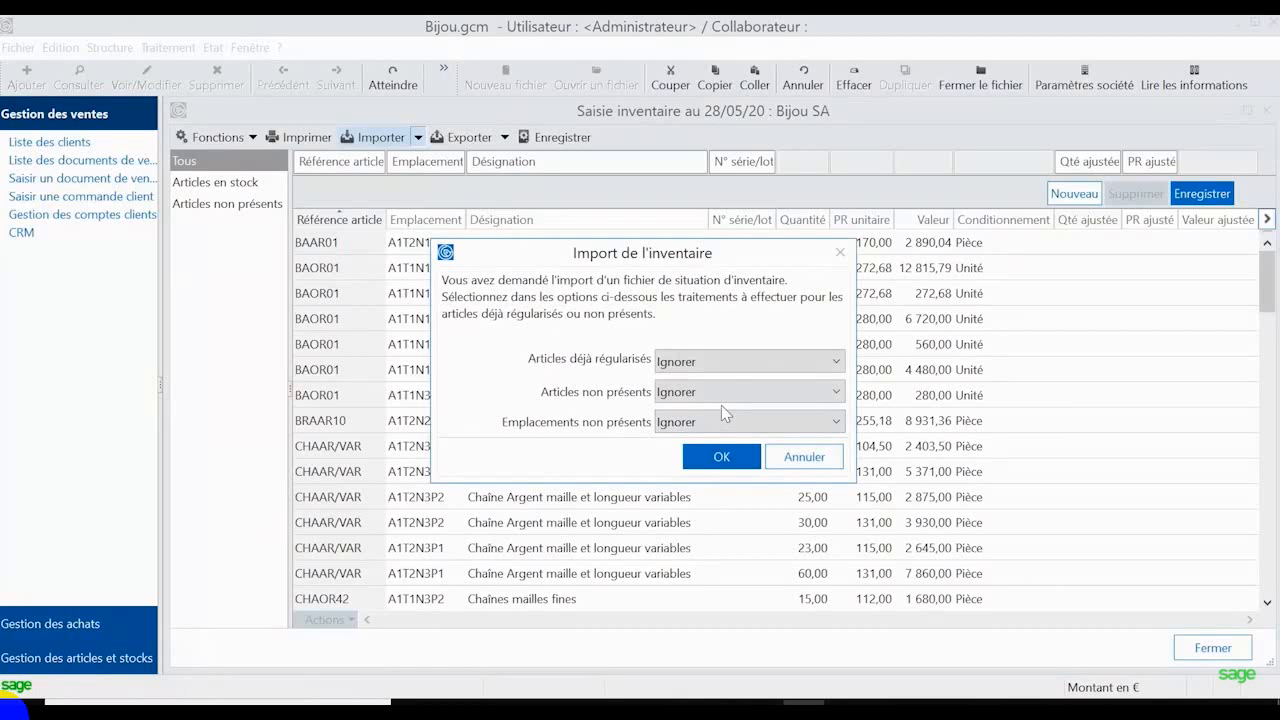
left_click(722, 457)
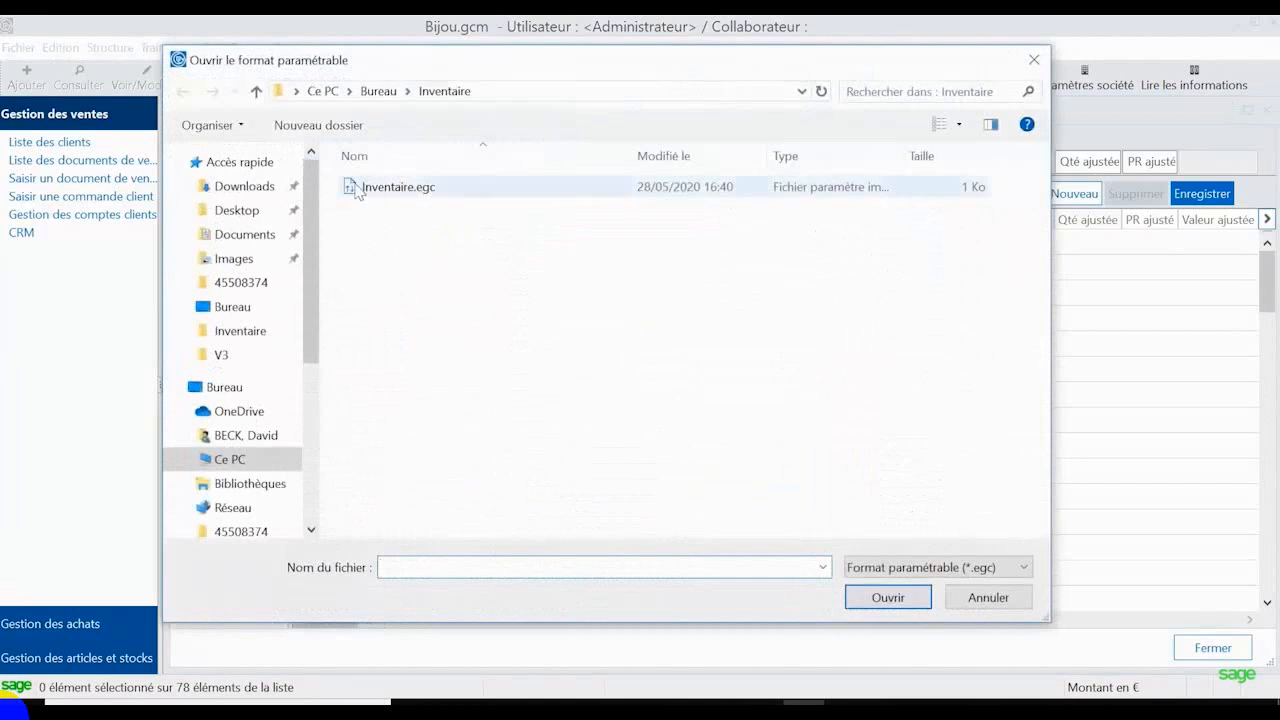
double_click(390, 187)
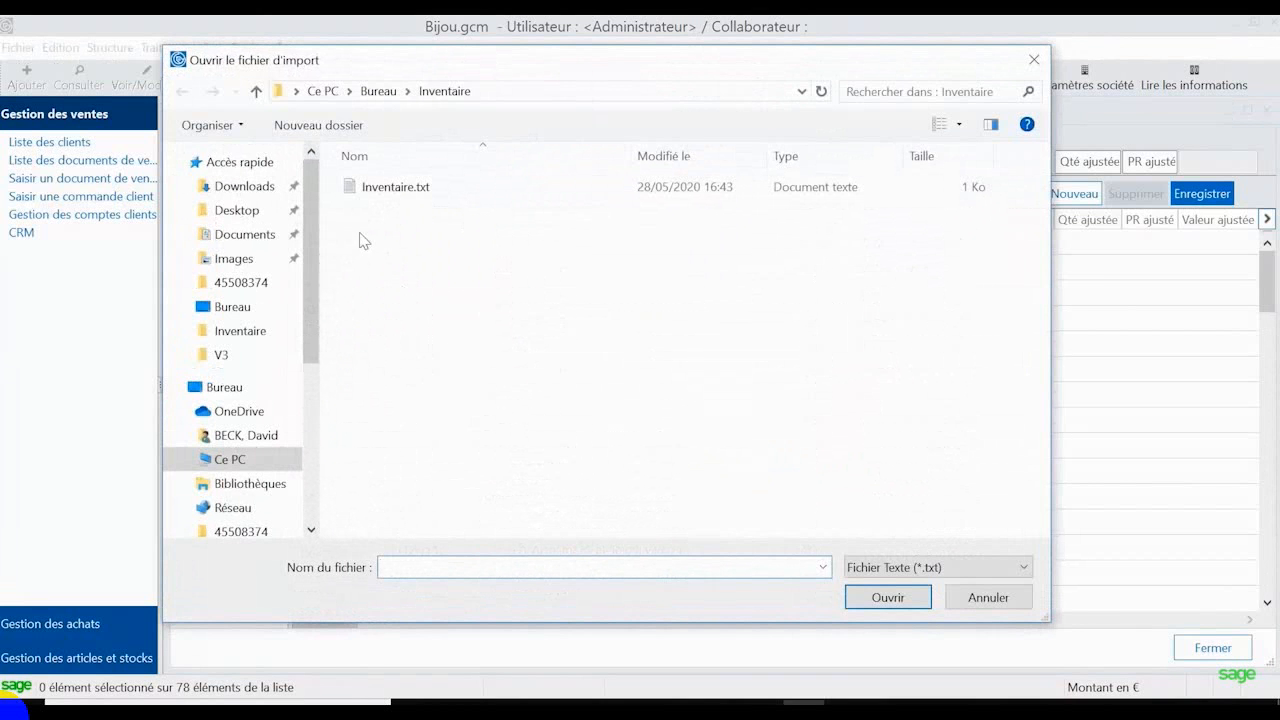
double_click(370, 188)
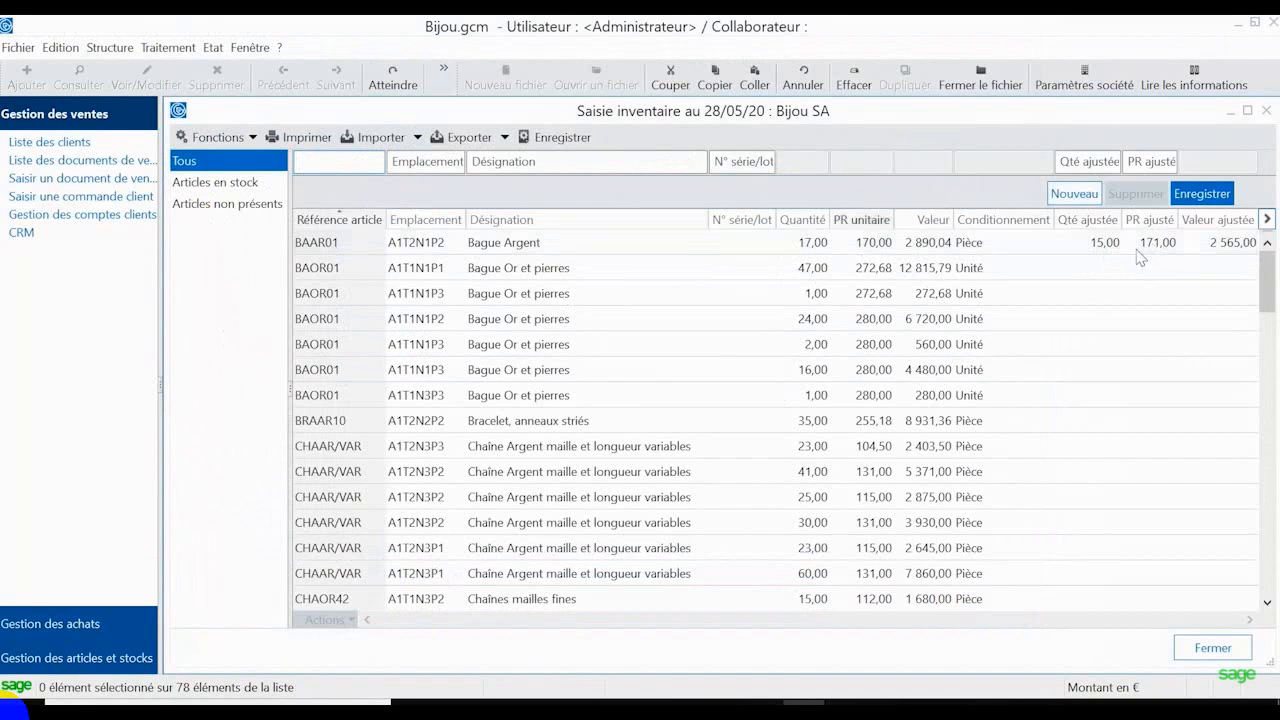
Save the inventory adjustments, declining the readjustment of stock values after the update.
left_click(565, 144)
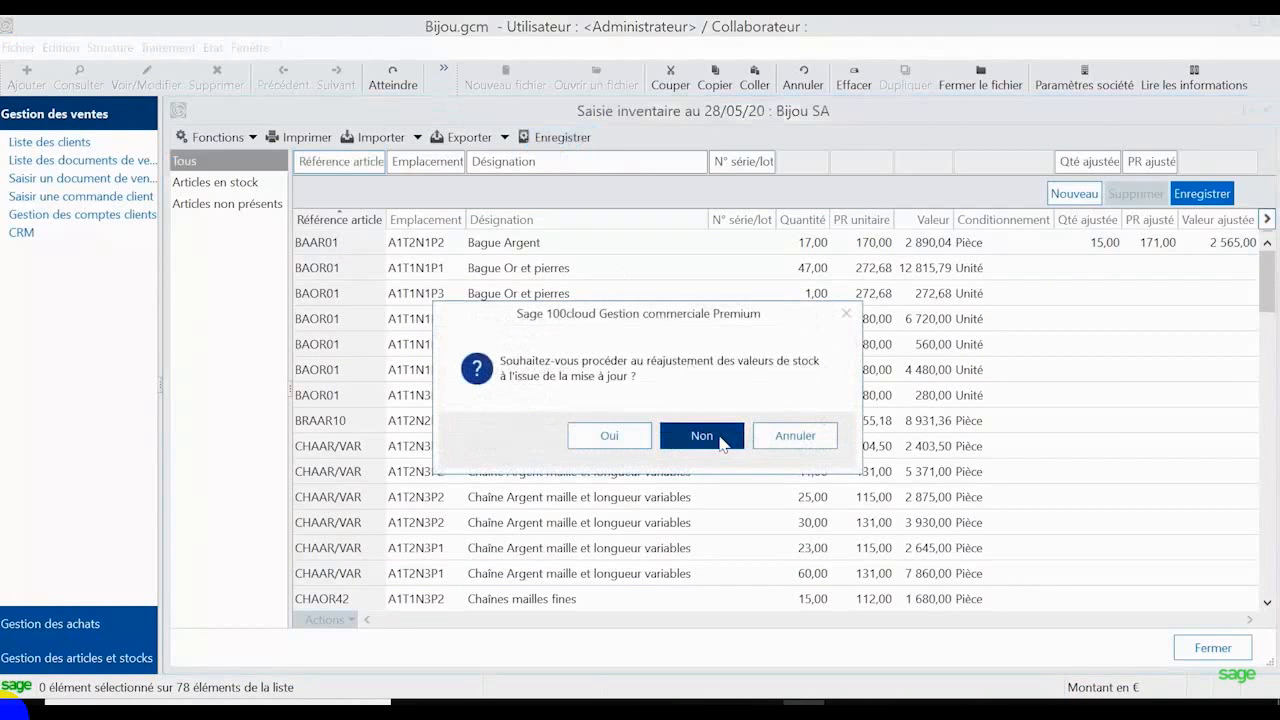
left_click(722, 443)
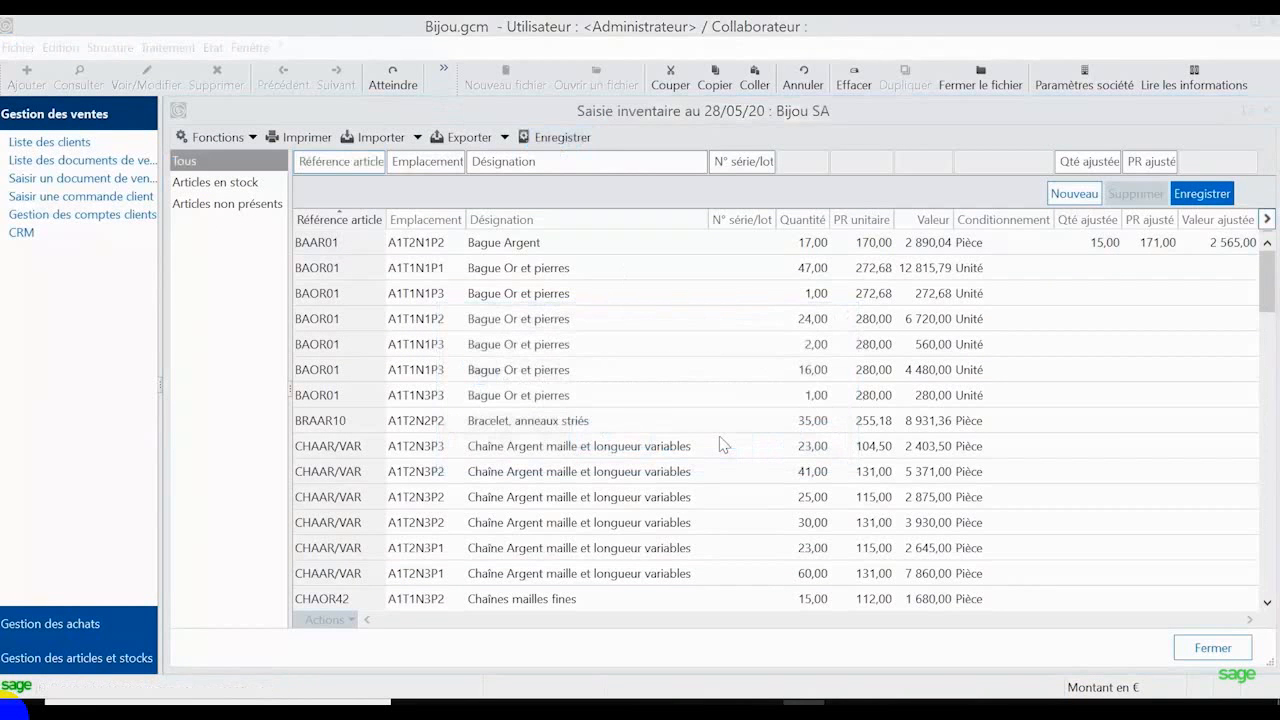